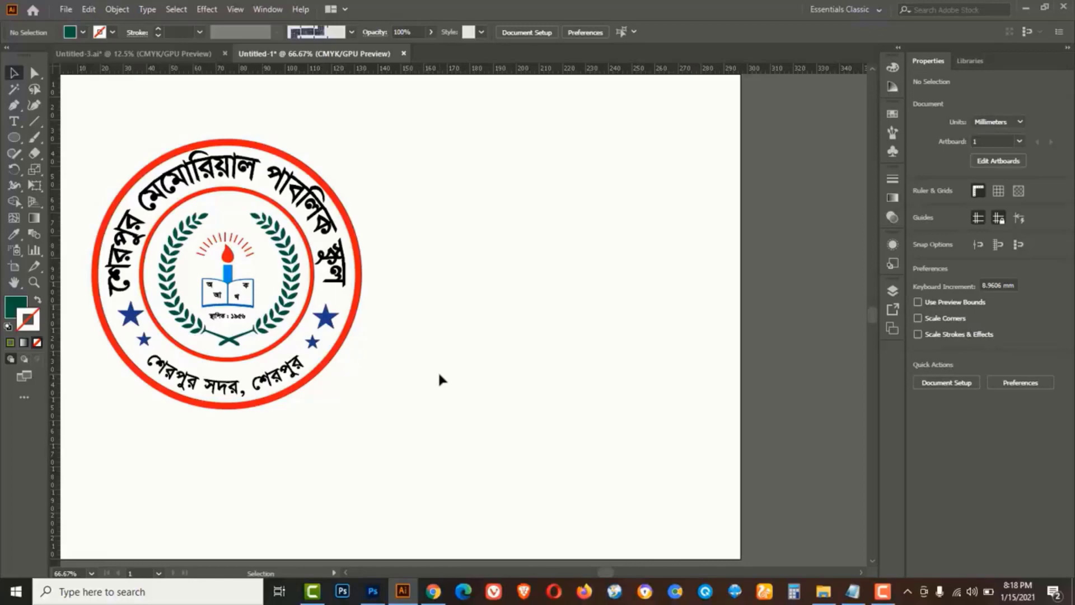
{"action": "left_click_drag", "start_coordinate": [73, 123], "coordinate": [431, 465]}
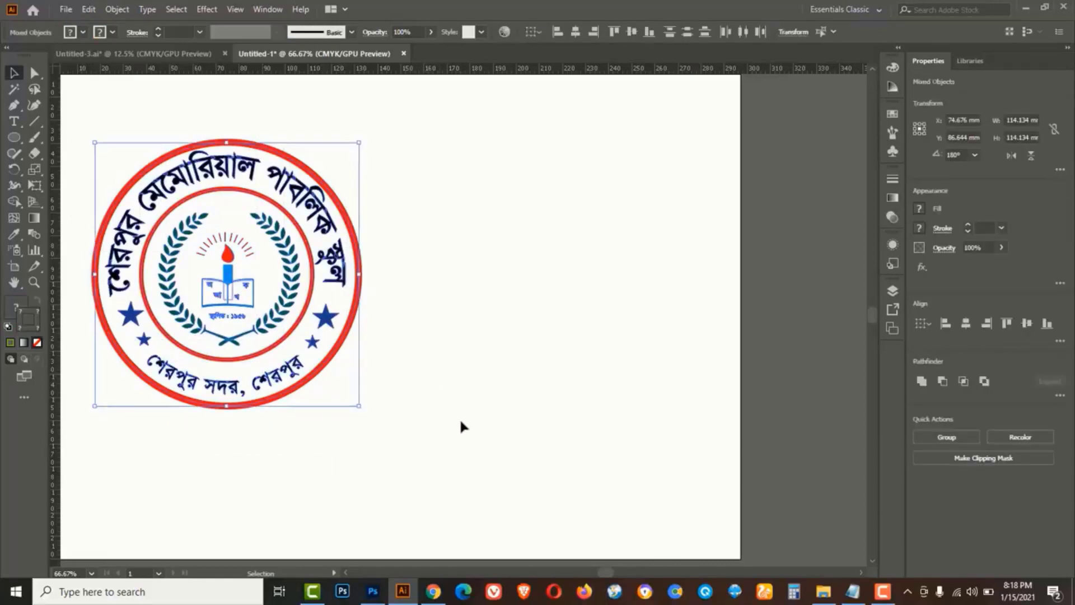
{"action": "left_click", "coordinate": [467, 360]}
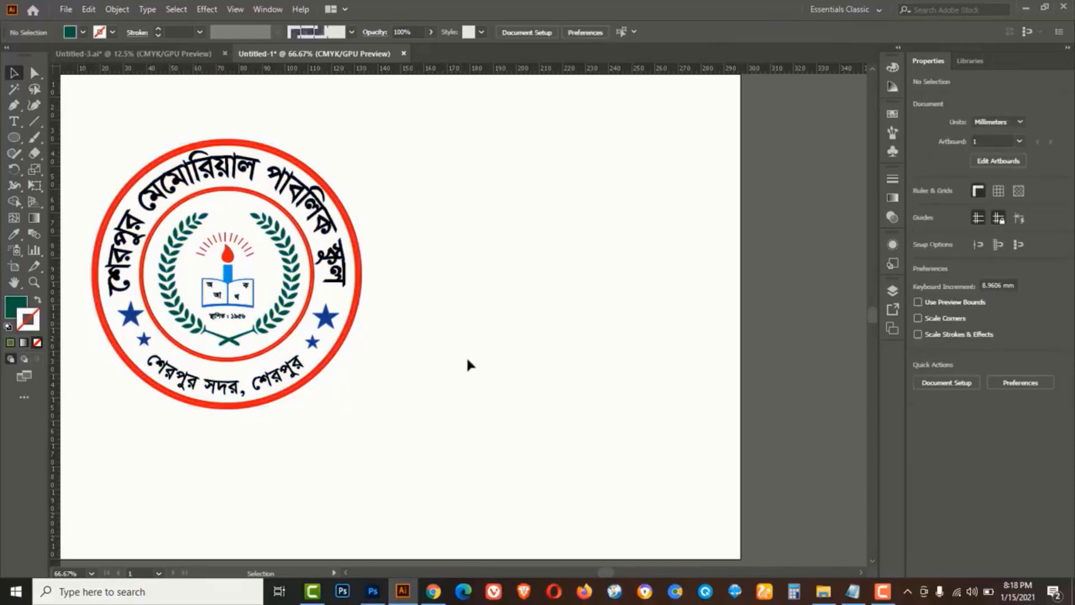
{"action": "left_click", "coordinate": [197, 273]}
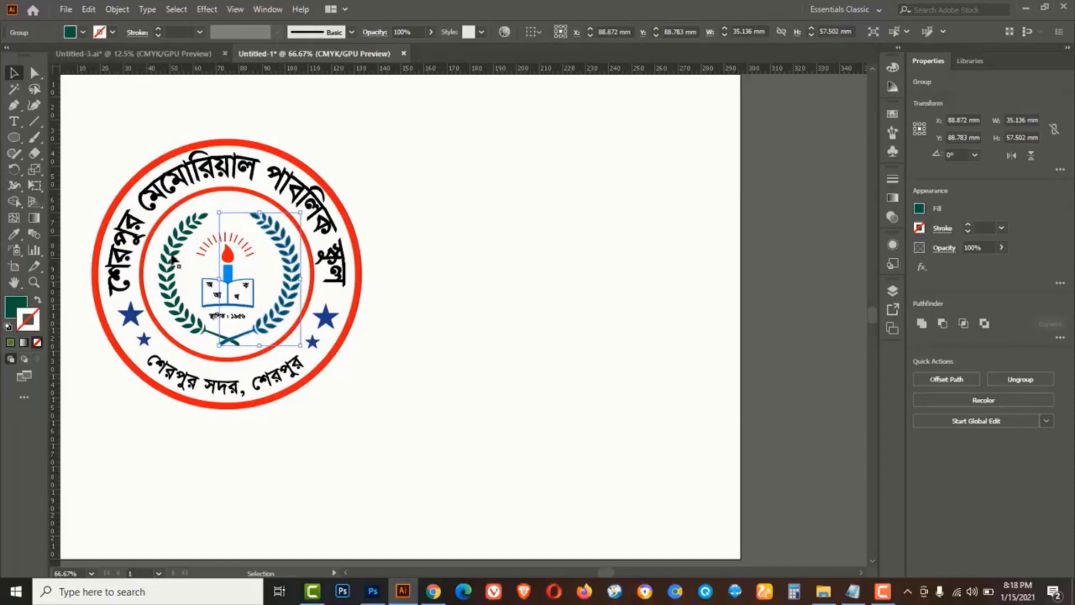
{"action": "left_click", "coordinate": [463, 302]}
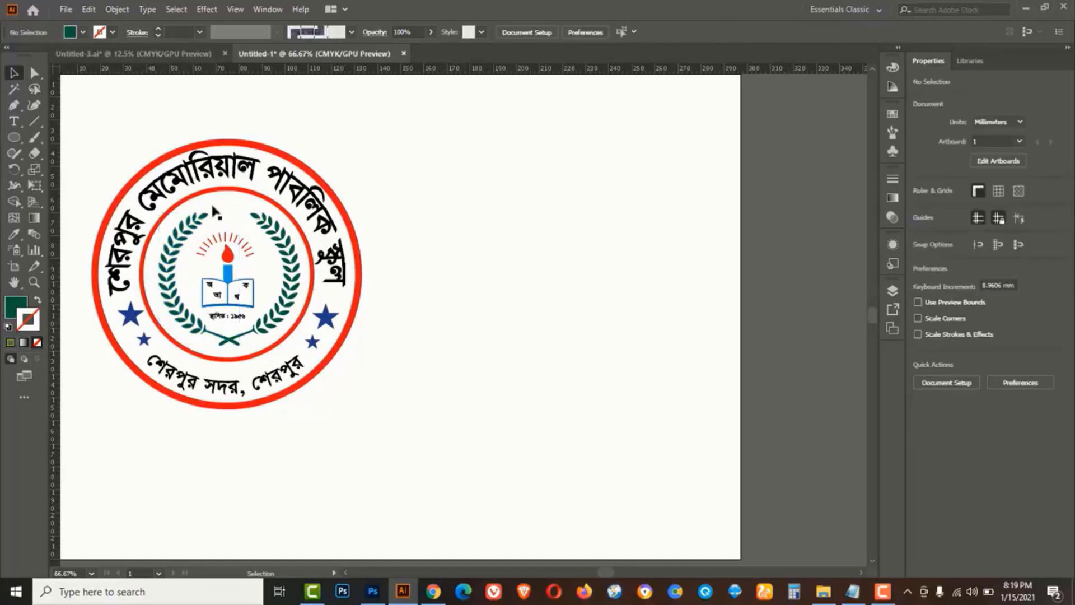
Activate the Pen tool for drawing in the empty artboard area beside the logo
{"action": "left_click", "coordinate": [14, 105]}
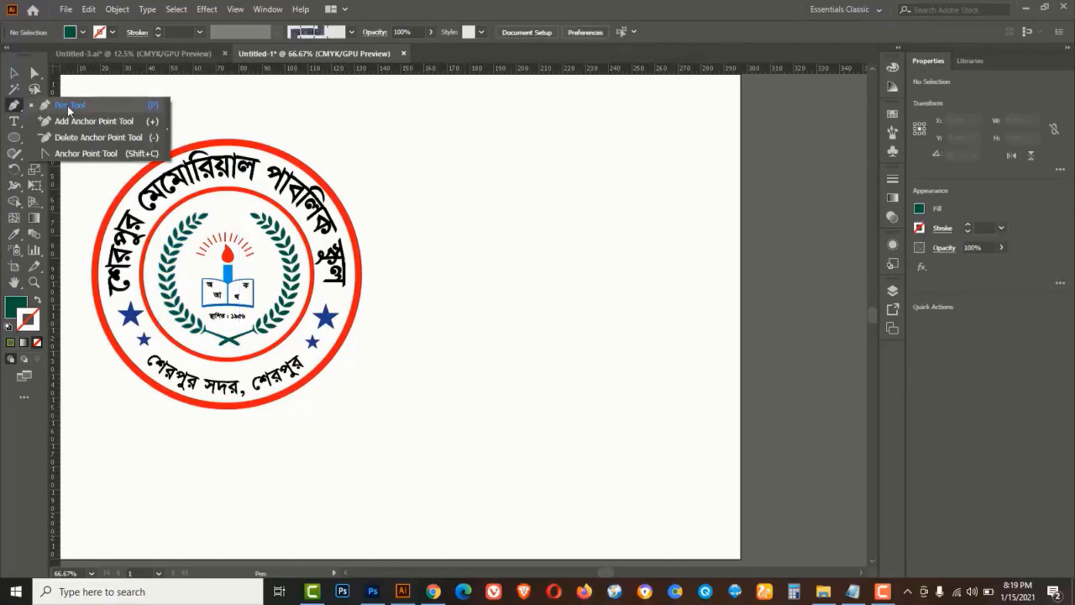
{"action": "left_click", "coordinate": [69, 106]}
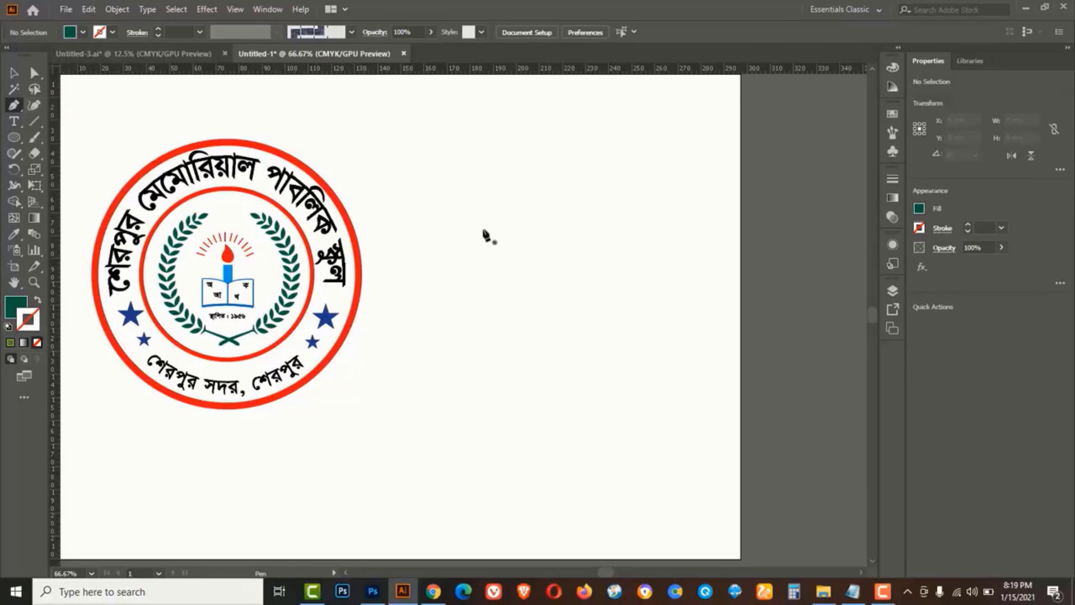
{"action": "left_click", "coordinate": [397, 209], "text": "ctrl"}
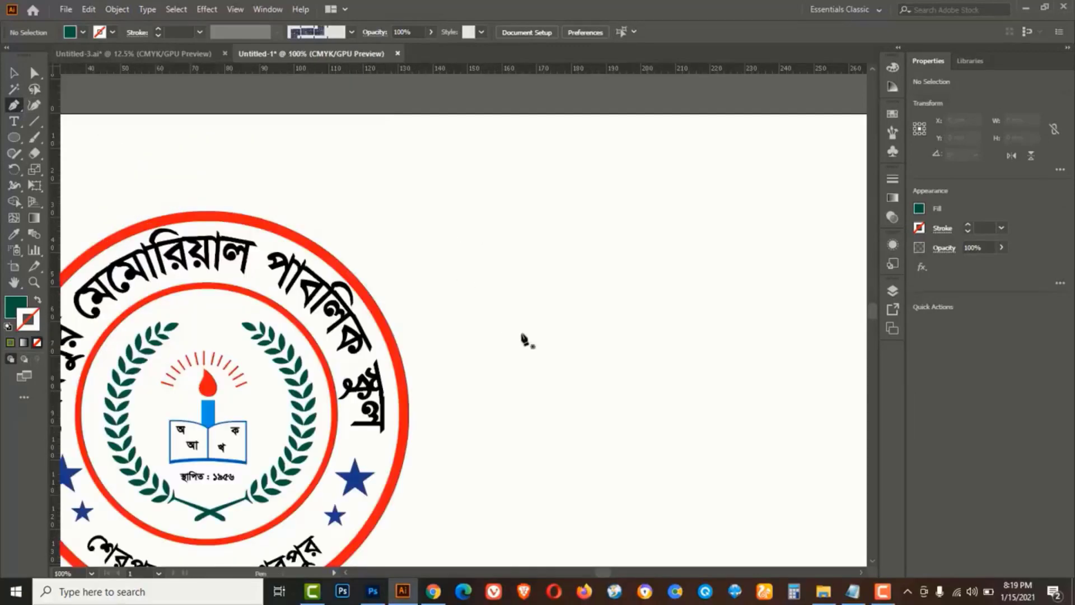
{"action": "left_click_drag", "start_coordinate": [437, 327], "coordinate": [333, 280]}
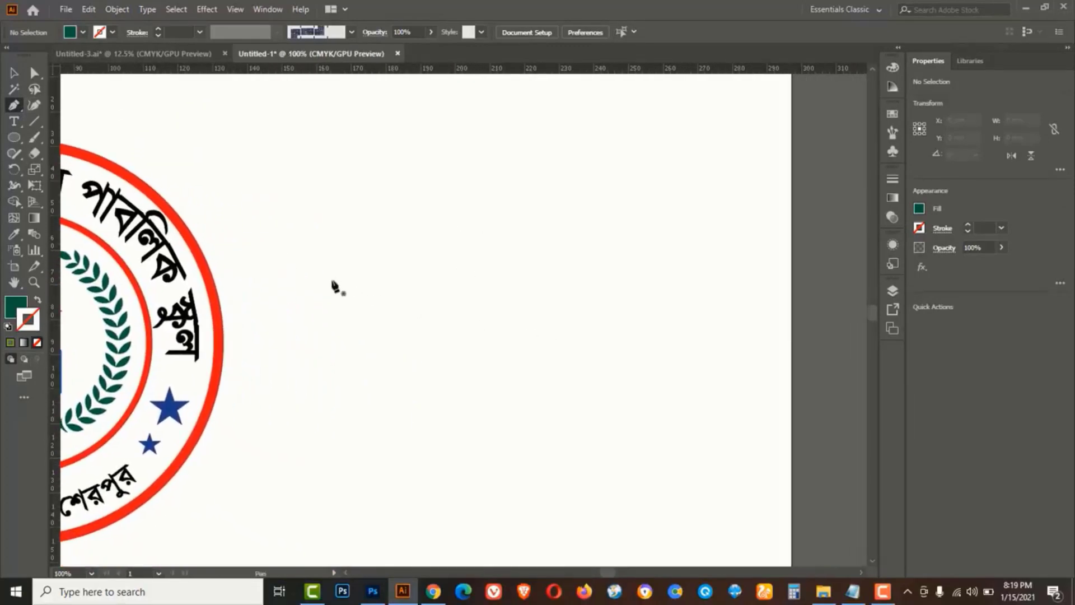
{"action": "left_click", "coordinate": [275, 221]}
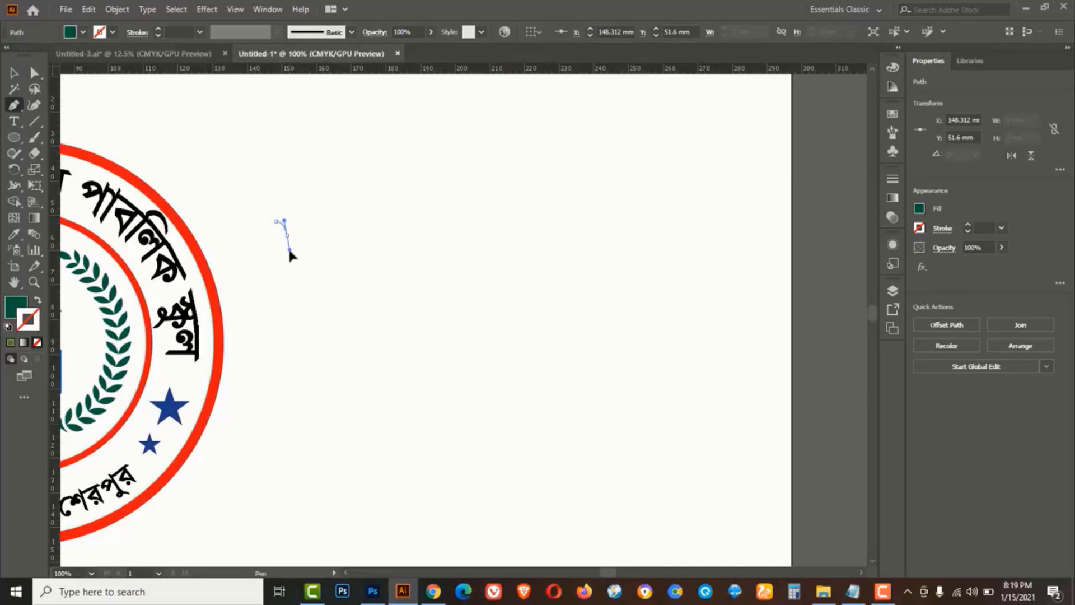
{"action": "left_click", "coordinate": [289, 249]}
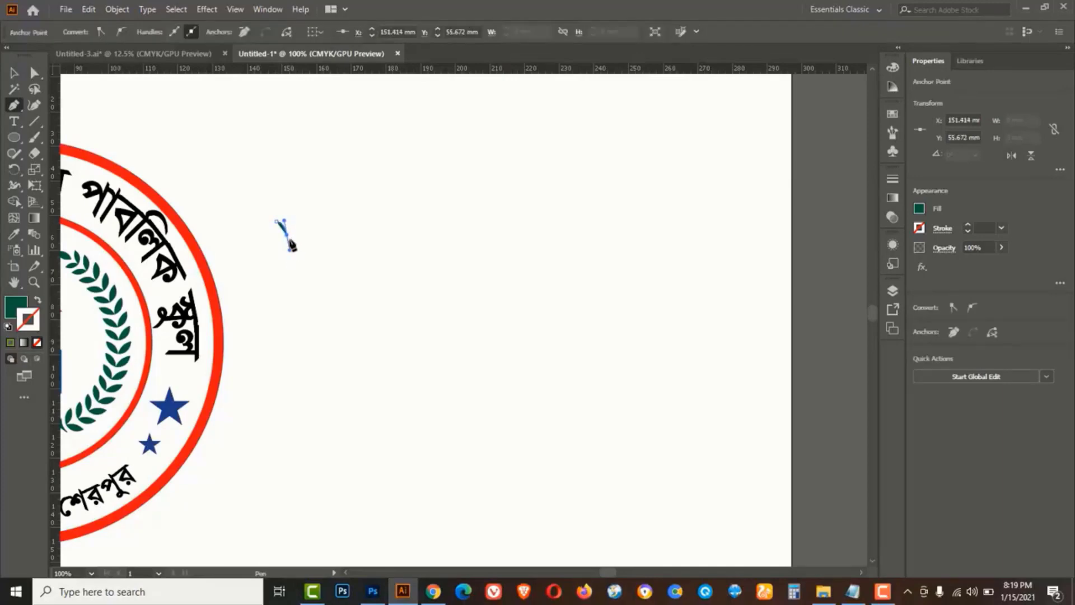
{"action": "key", "text": "alt"}
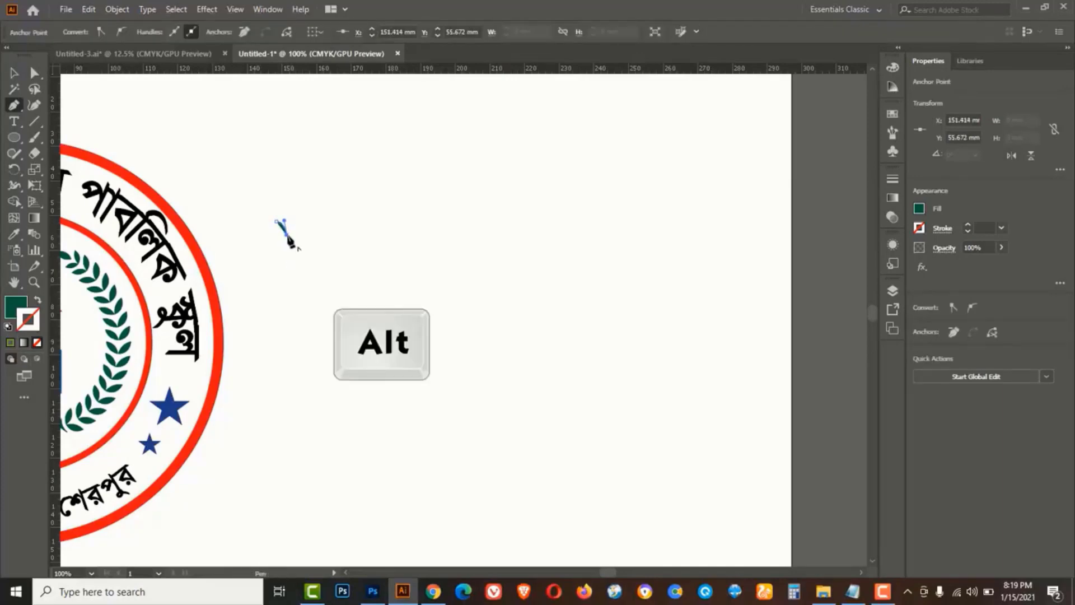
{"action": "left_click", "coordinate": [283, 225], "text": "ctrl"}
{"action": "left_click", "coordinate": [464, 325], "text": "ctrl"}
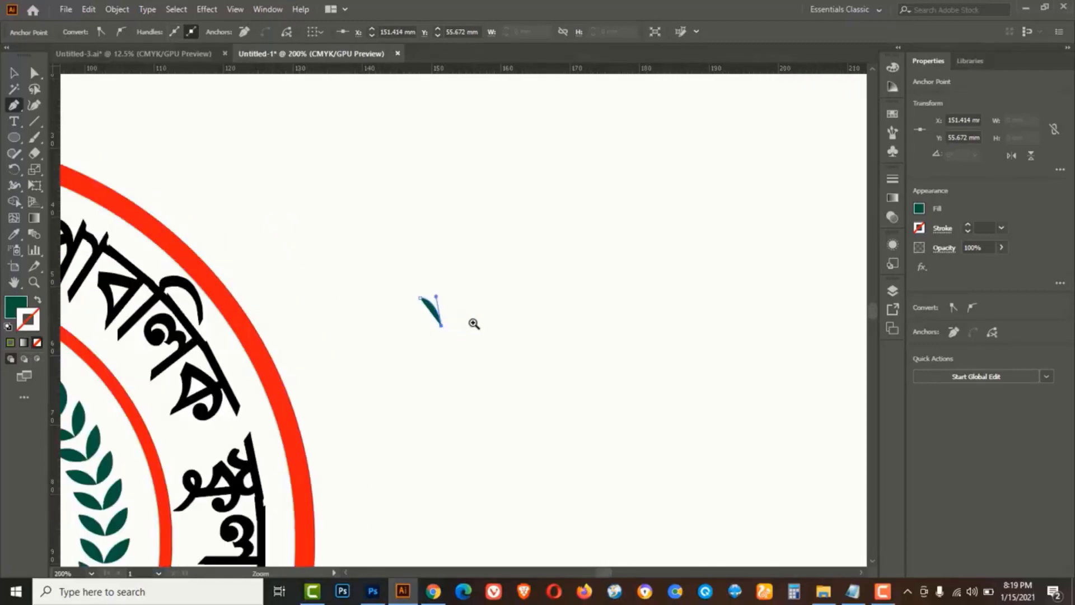
{"action": "left_click_drag", "start_coordinate": [554, 320], "coordinate": [370, 318]}
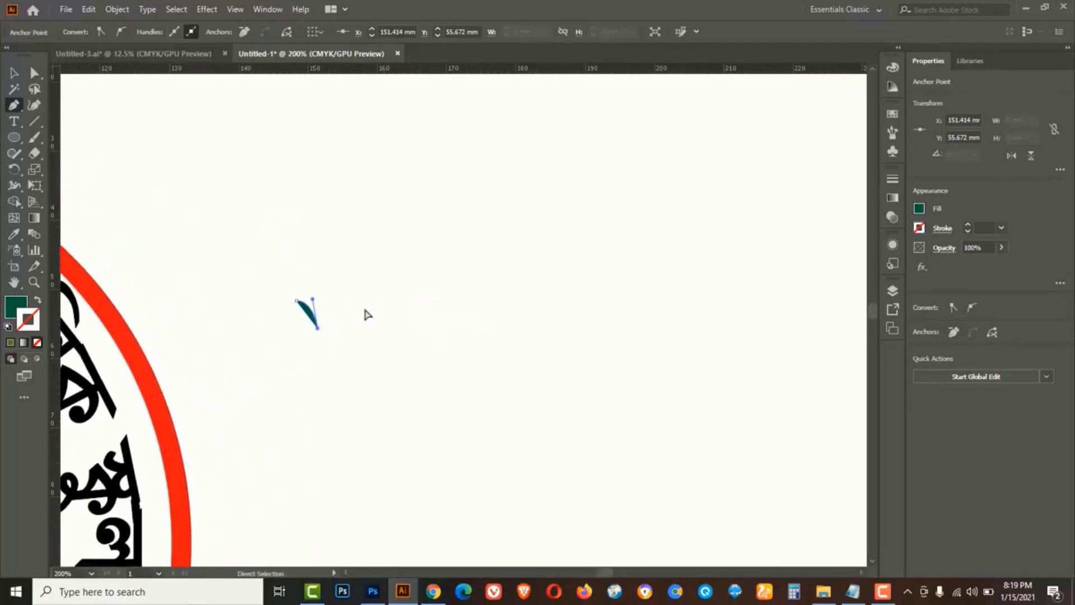
{"action": "key", "text": "BackSpace"}
{"action": "key", "text": "BackSpace"}
{"action": "key", "text": "BackSpace"}
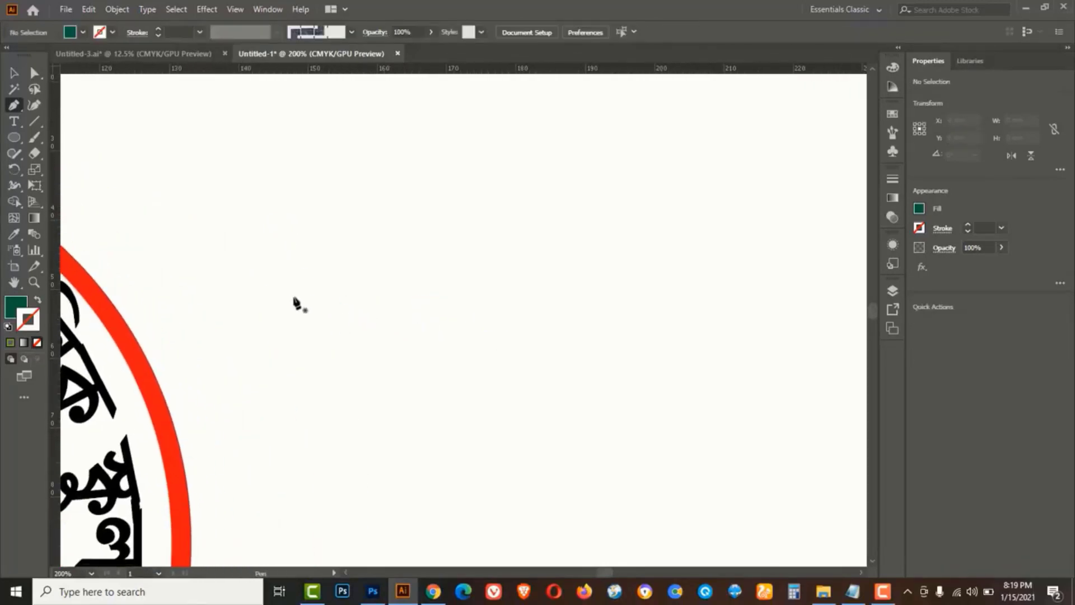
Draw a closed, slanted dark green leaf about 2.4 mm wide and 3.3 mm high beside the logo
{"action": "left_click", "coordinate": [292, 296]}
{"action": "left_click_drag", "start_coordinate": [311, 321], "coordinate": [315, 340]}
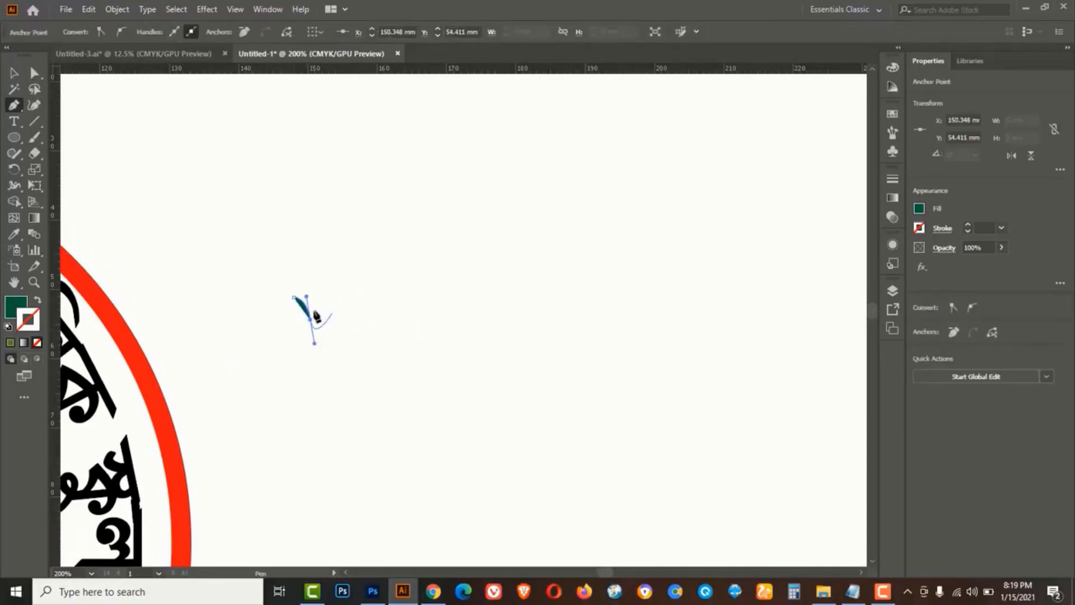
{"action": "key", "text": "alt"}
{"action": "left_click", "coordinate": [311, 321], "text": "alt"}
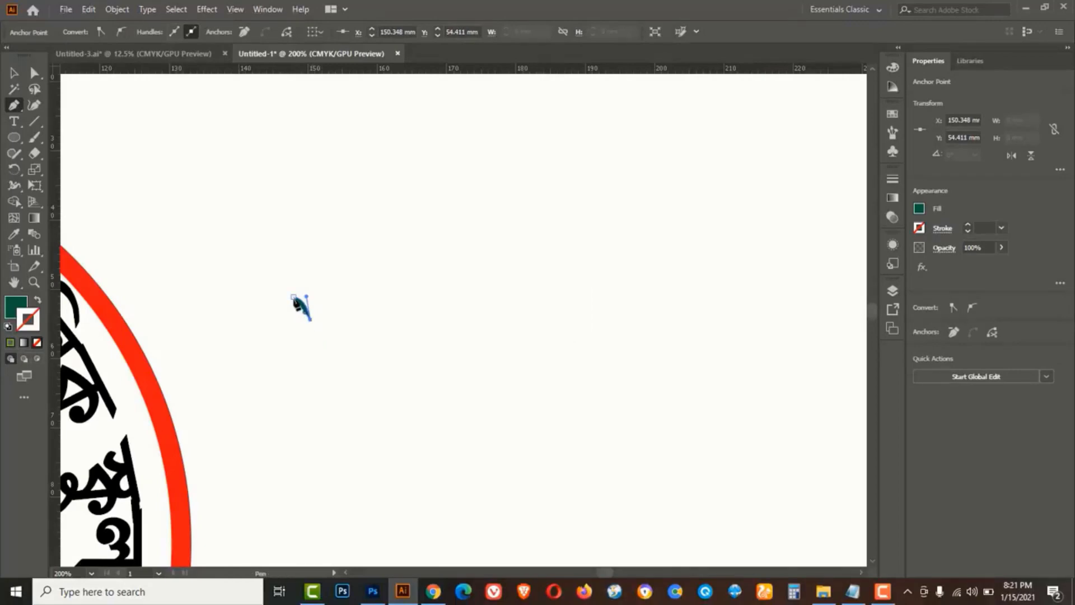
{"action": "left_click_drag", "start_coordinate": [293, 296], "coordinate": [290, 278]}
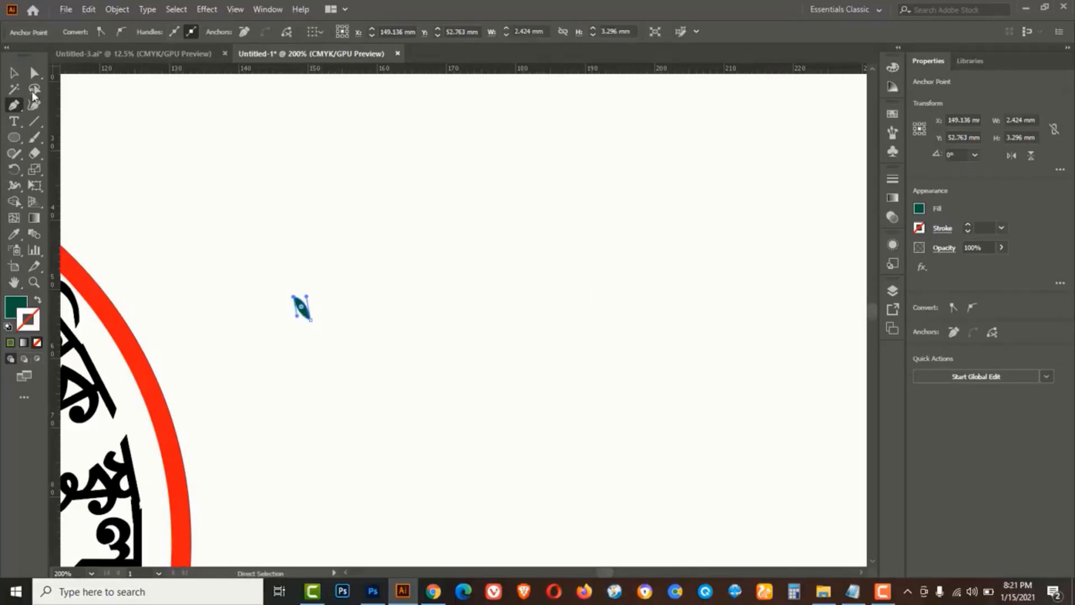
{"action": "key", "text": "v"}
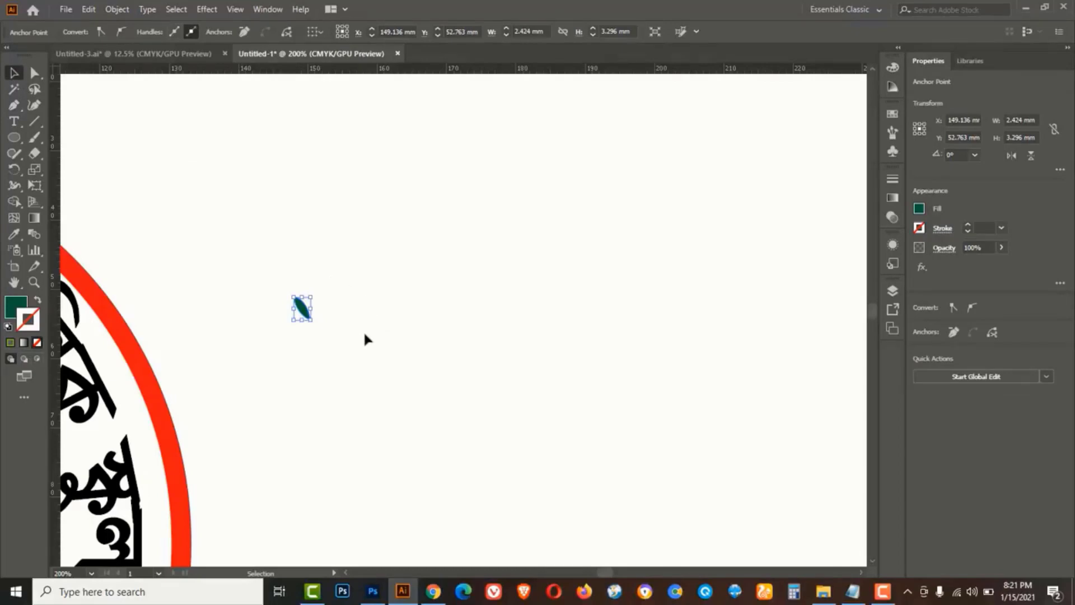
{"action": "key", "text": "alt"}
{"action": "left_click_drag", "start_coordinate": [311, 307], "coordinate": [321, 311]}
{"action": "key", "text": "ctrl+d"}
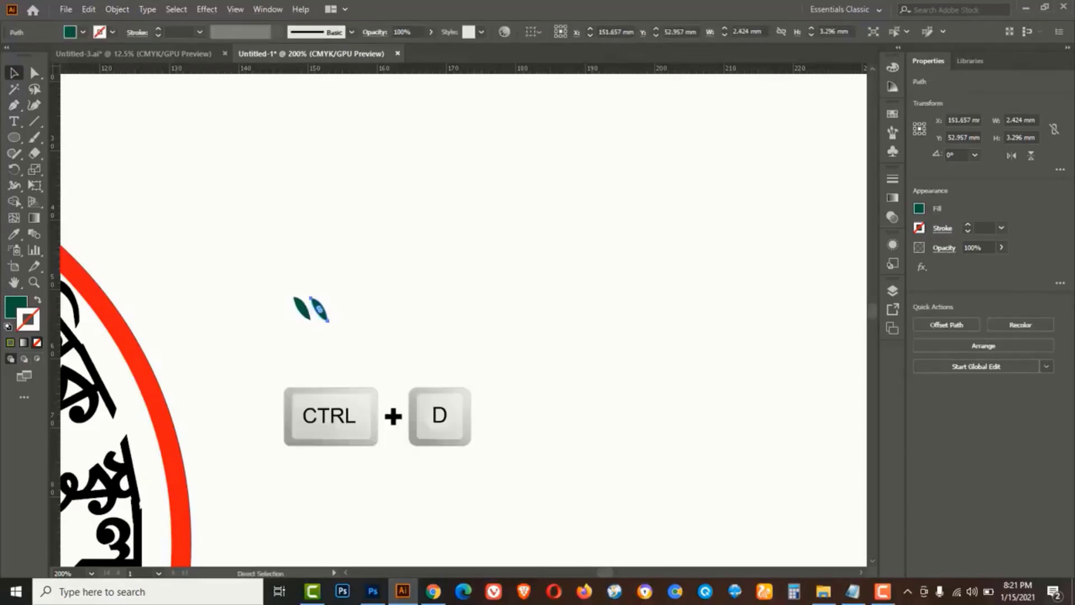
{"action": "key", "text": "ctrl+d"}
{"action": "key", "text": "ctrl+d"}
{"action": "key", "text": "ctrl+d"}
{"action": "key", "text": "ctrl+d"}
{"action": "key", "text": "ctrl+d"}
{"action": "key", "text": "ctrl+d"}
{"action": "key", "text": "ctrl+d"}
{"action": "key", "text": "ctrl+d"}
{"action": "key", "text": "ctrl+d"}
{"action": "key", "text": "ctrl+d"}
{"action": "key", "text": "ctrl+d"}
{"action": "key", "text": "ctrl+d"}
{"action": "key", "text": "ctrl+d"}
{"action": "key", "text": "ctrl+d"}
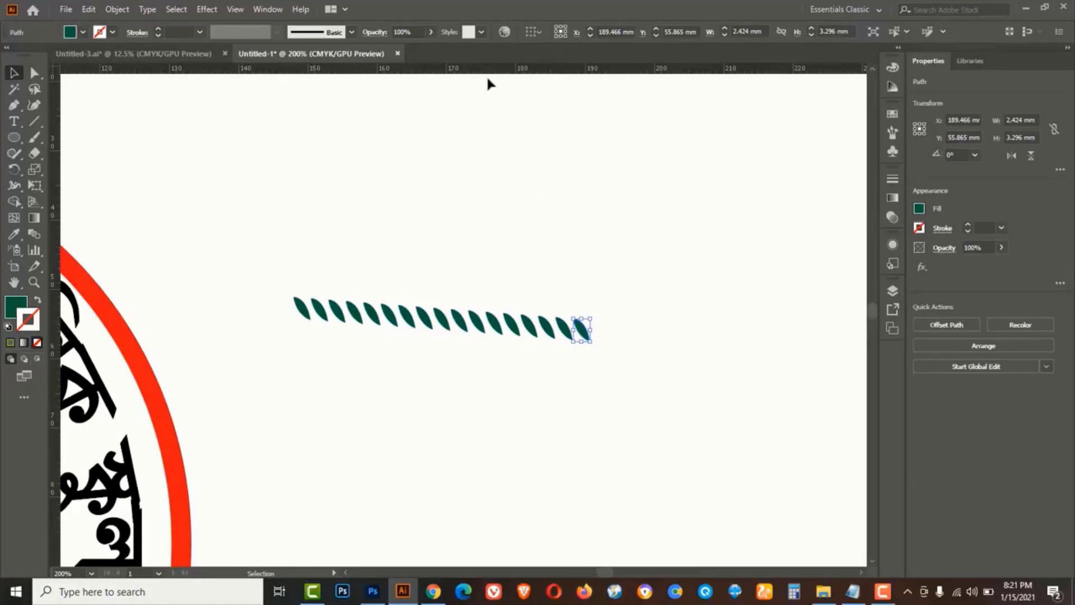
{"action": "left_click_drag", "start_coordinate": [486, 74], "coordinate": [477, 320]}
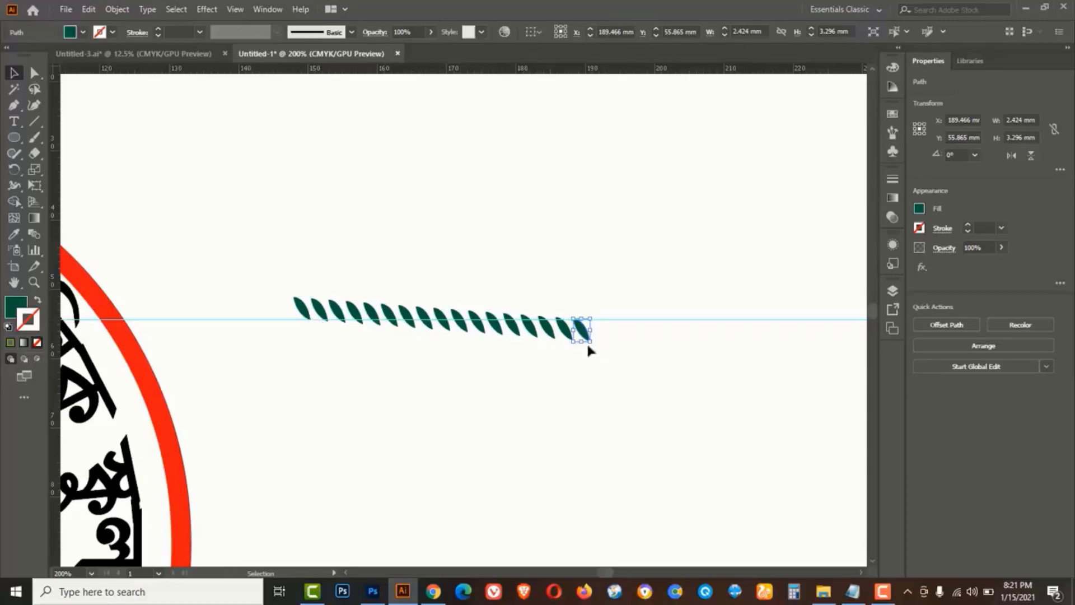
{"action": "key", "text": "a"}
{"action": "key", "text": "ctrl+z"}
{"action": "key", "text": "ctrl+z"}
{"action": "key", "text": "ctrl+z"}
{"action": "key", "text": "ctrl+z"}
{"action": "key", "text": "ctrl+z"}
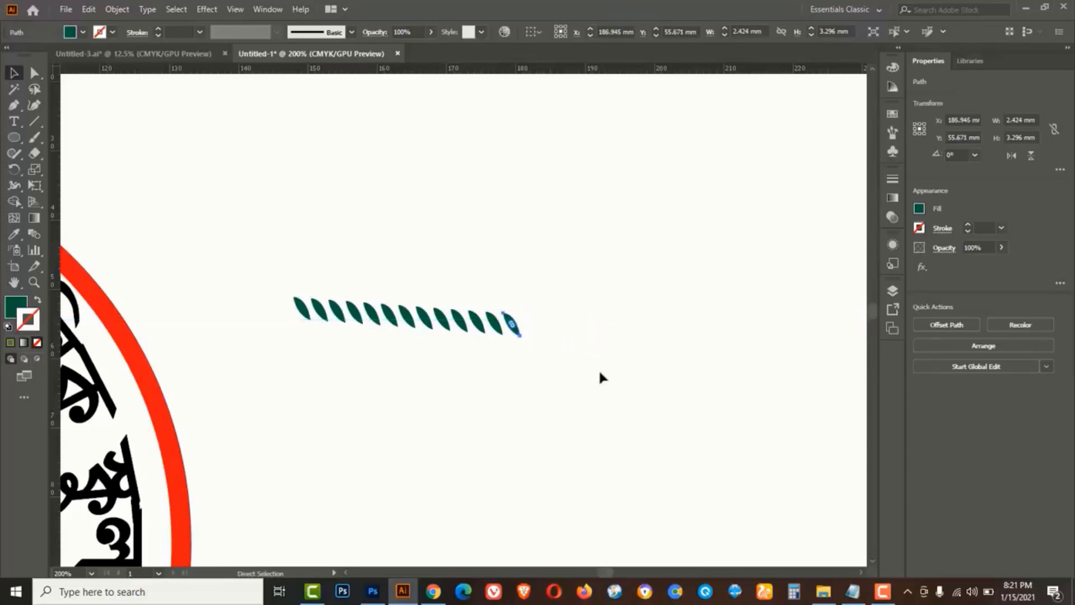
{"action": "key", "text": "ctrl+z"}
{"action": "key", "text": "ctrl+z"}
{"action": "key", "text": "ctrl+z"}
{"action": "key", "text": "ctrl+z"}
{"action": "key", "text": "ctrl+z"}
{"action": "key", "text": "ctrl+z"}
{"action": "key", "text": "ctrl+z"}
{"action": "key", "text": "ctrl+z"}
{"action": "key", "text": "ctrl+z"}
{"action": "key", "text": "ctrl+z"}
{"action": "key", "text": "ctrl+z"}
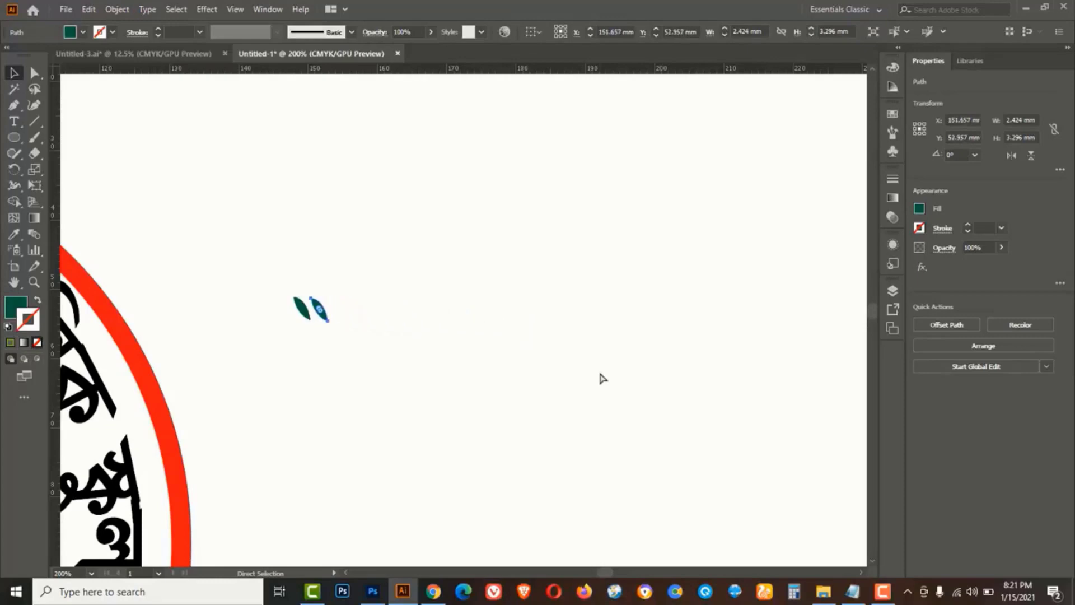
{"action": "key", "text": "ctrl+z"}
{"action": "left_click", "coordinate": [400, 326]}
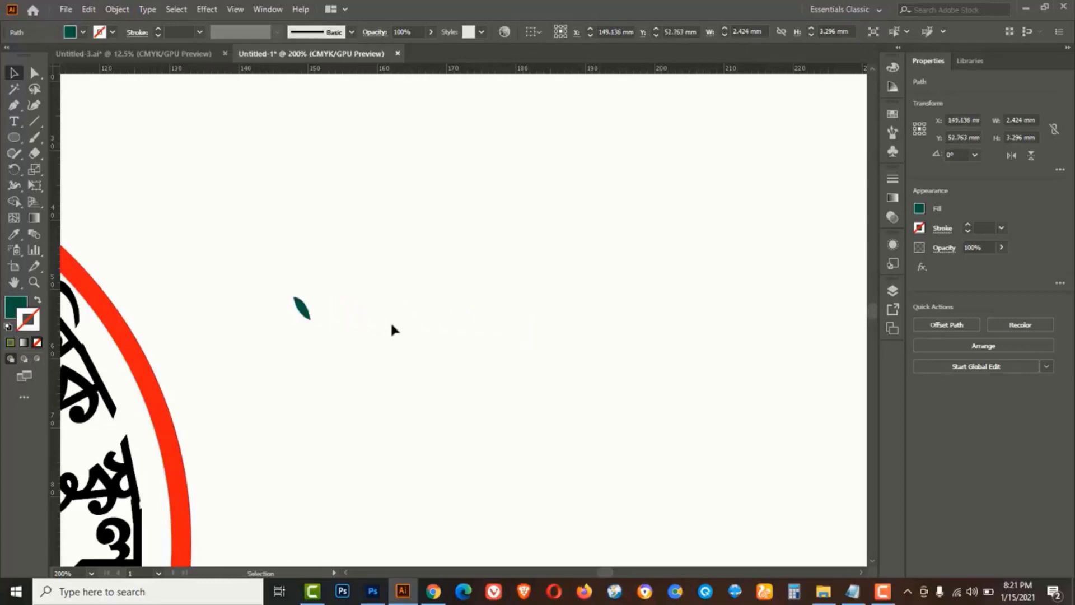
Duplicate the leaf horizontally at about 2.3 mm spacing and repeat the copy to form a straight row of 28 leaves
{"action": "left_click", "coordinate": [297, 307]}
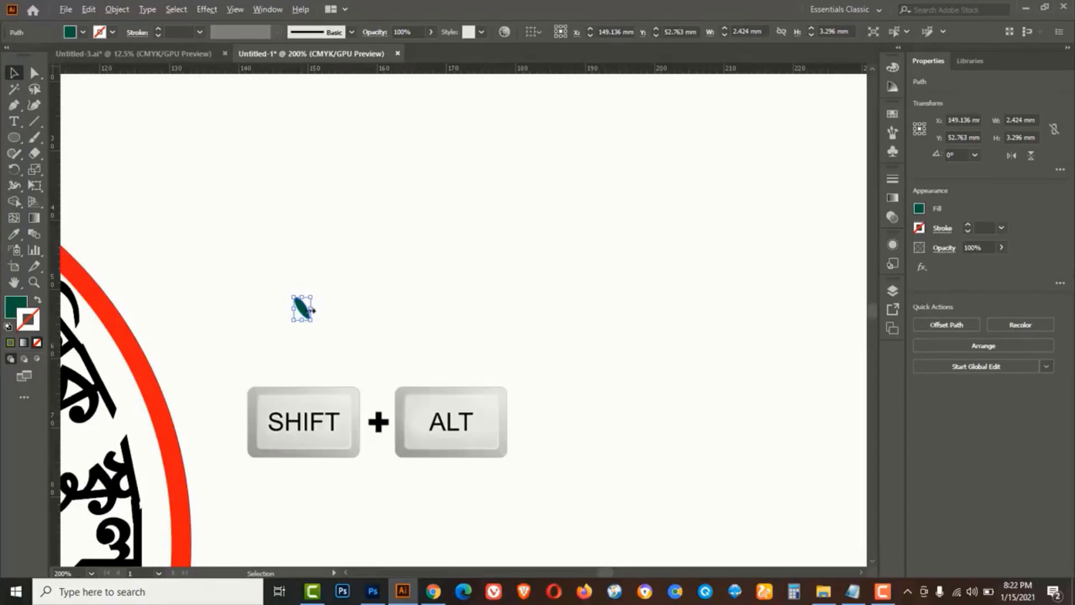
{"action": "left_click_drag", "start_coordinate": [302, 307], "coordinate": [319, 310]}
{"action": "key", "text": "ctrl+d"}
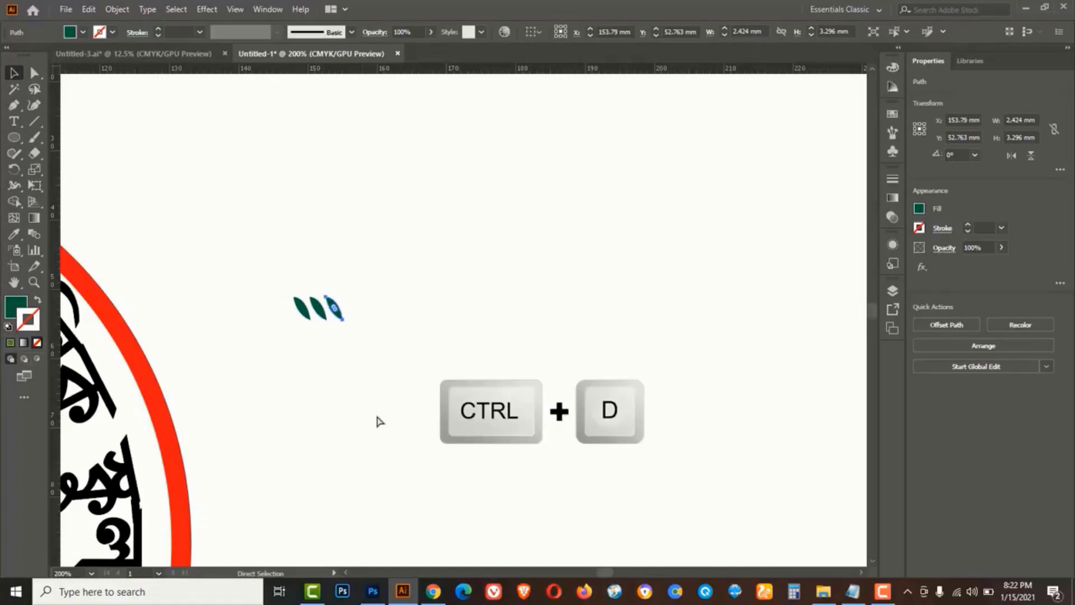
{"action": "key", "text": "ctrl+d"}
{"action": "key", "text": "ctrl+d"}
{"action": "key", "text": "ctrl+d"}
{"action": "key", "text": "ctrl+d"}
{"action": "key", "text": "ctrl+d"}
{"action": "key", "text": "ctrl+d"}
{"action": "key", "text": "ctrl+d"}
{"action": "key", "text": "ctrl+d"}
{"action": "key", "text": "ctrl+d"}
{"action": "key", "text": "ctrl+d"}
{"action": "key", "text": "ctrl+d"}
{"action": "key", "text": "ctrl+d"}
{"action": "key", "text": "ctrl+d"}
{"action": "key", "text": "ctrl+d"}
{"action": "key", "text": "ctrl+d"}
{"action": "key", "text": "ctrl+d"}
{"action": "key", "text": "ctrl+d"}
{"action": "key", "text": "ctrl+d"}
{"action": "key", "text": "ctrl+d"}
{"action": "key", "text": "ctrl+d"}
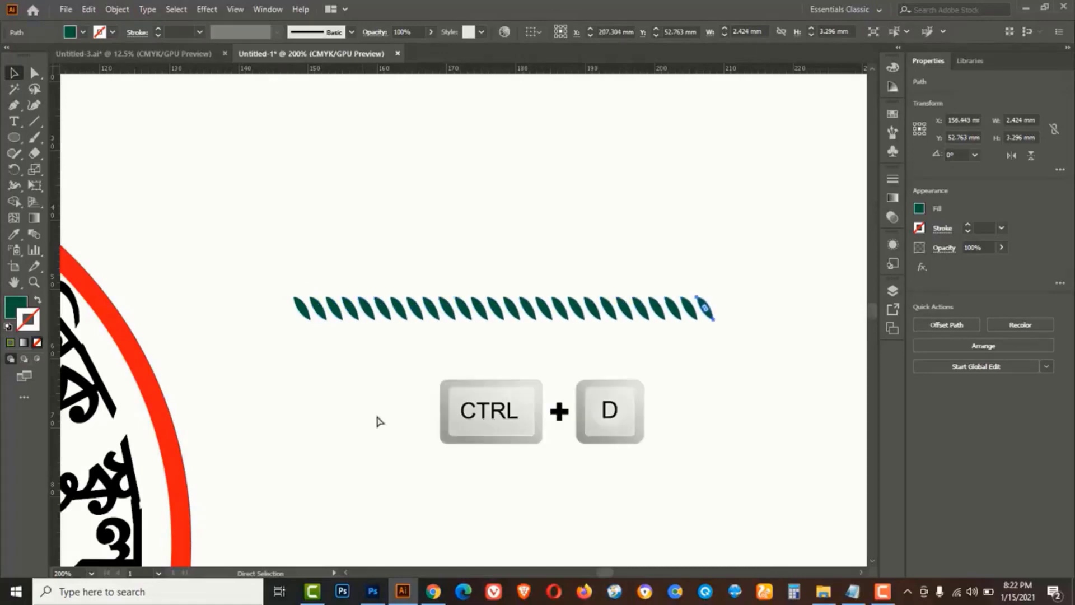
{"action": "key", "text": "ctrl+d"}
{"action": "key", "text": "ctrl+d"}
Check the row's horizontal alignment with a temporary guide along the bases of the leaves
{"action": "left_click_drag", "start_coordinate": [461, 70], "coordinate": [451, 322]}
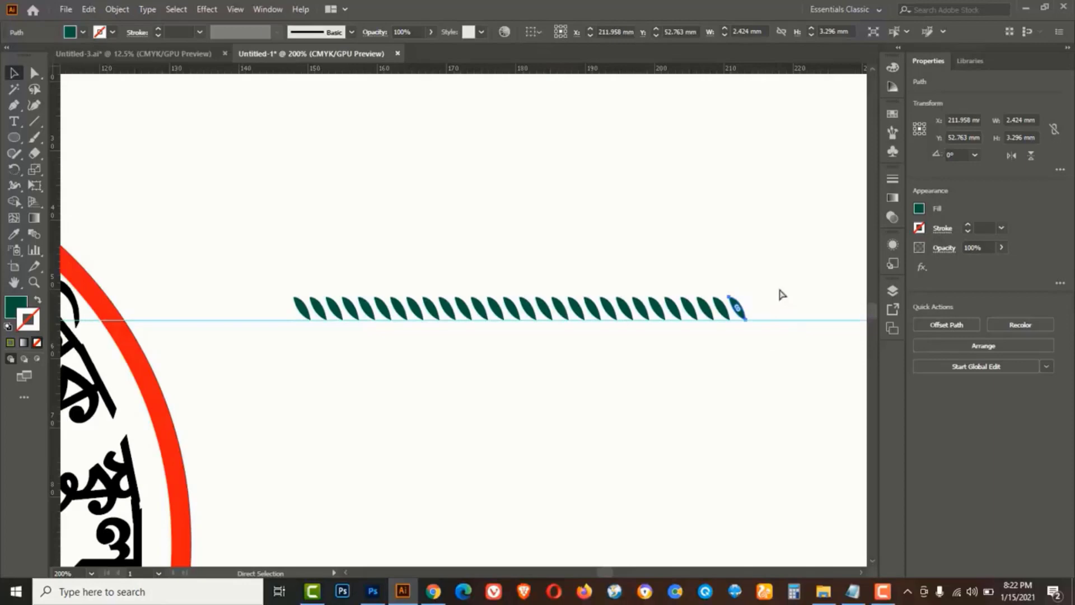
{"action": "key", "text": "ctrl+semicolon"}
{"action": "left_click", "coordinate": [701, 363]}
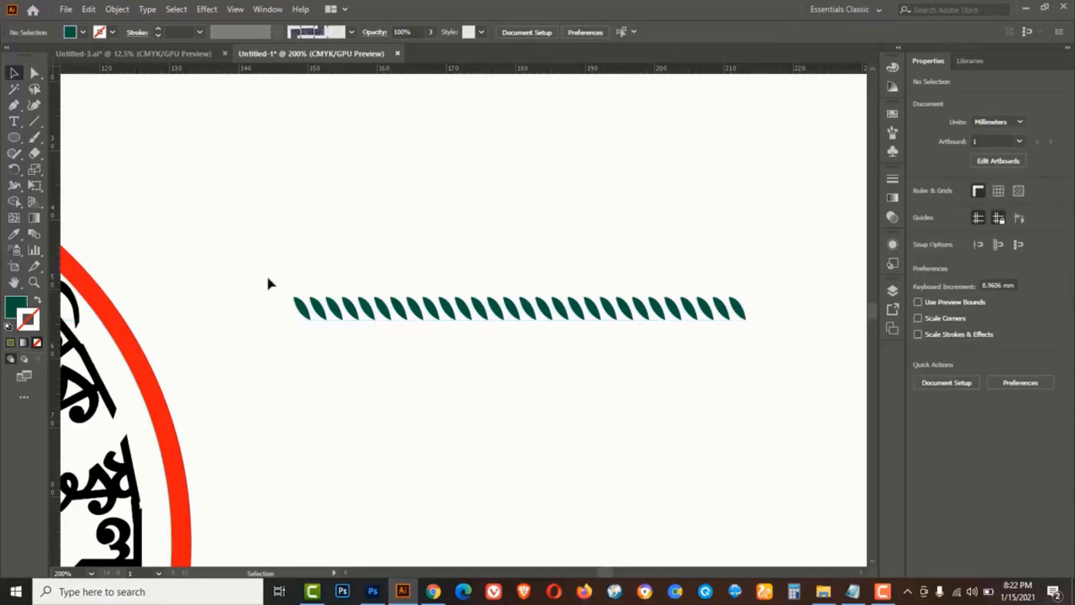
Group all leaves in the row and place a duplicate of the group about 5 mm below it
{"action": "left_click_drag", "start_coordinate": [291, 287], "coordinate": [746, 338]}
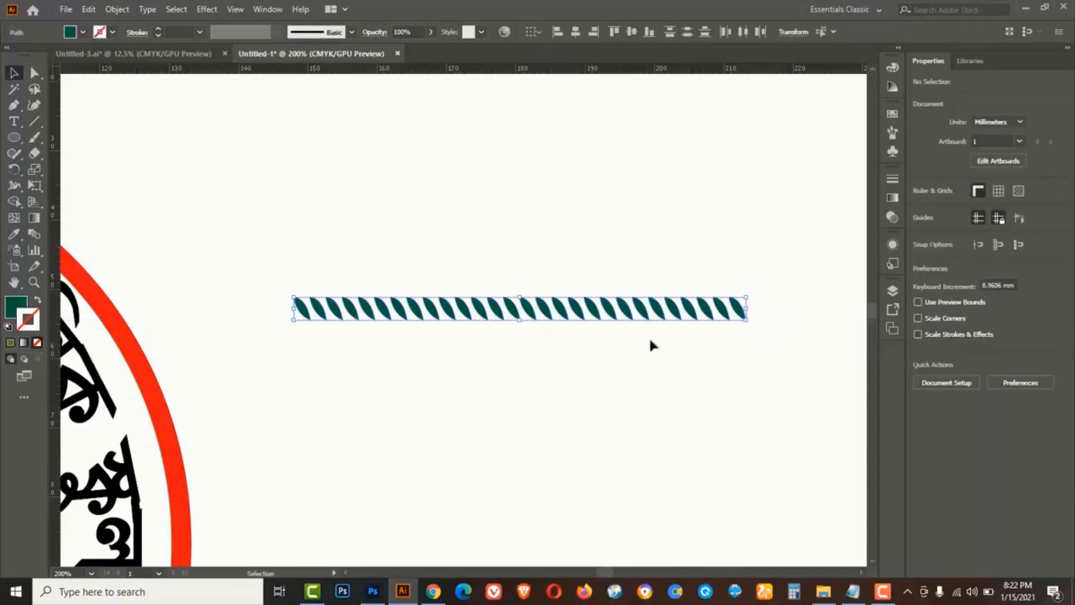
{"action": "key", "text": "ctrl+g"}
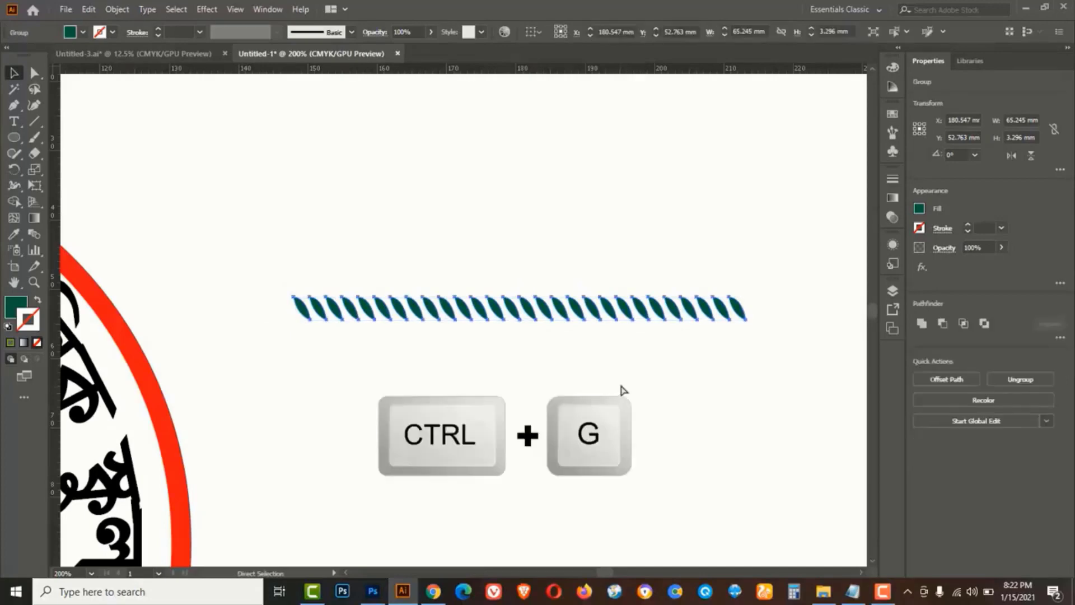
{"action": "left_click", "coordinate": [619, 386]}
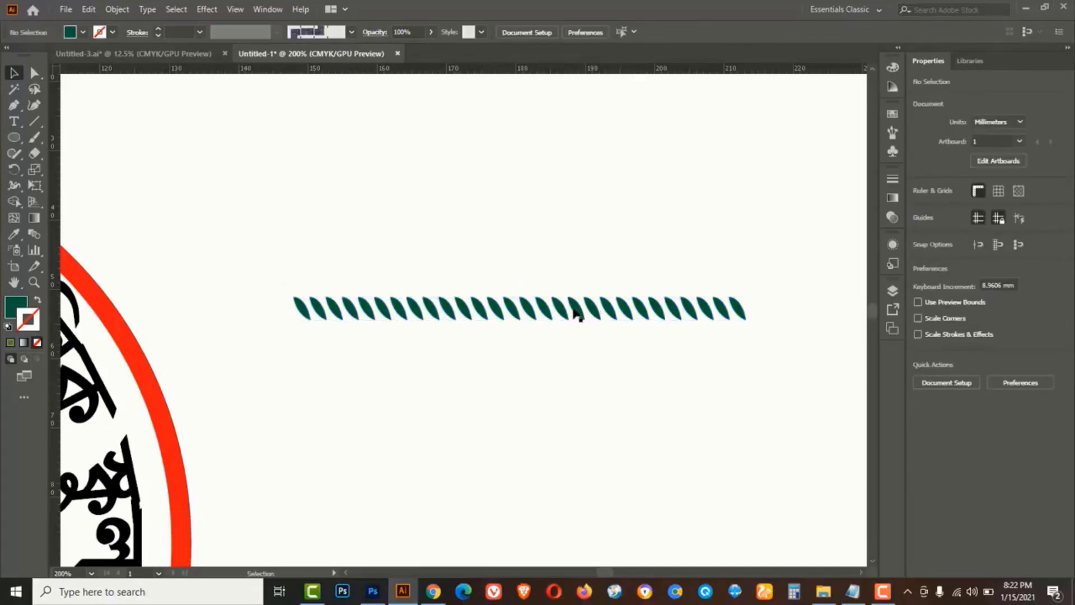
{"action": "key", "text": "alt"}
{"action": "left_click_drag", "start_coordinate": [576, 312], "coordinate": [580, 344]}
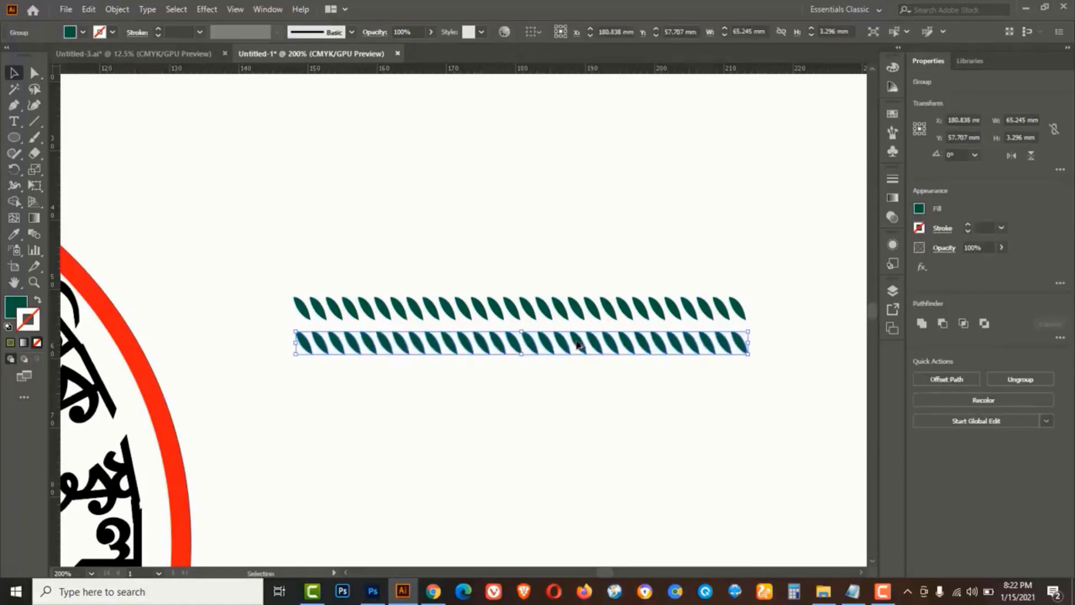
Reflect the lower leaf row so its leaves mirror the upper row, and move it up close beneath that row
{"action": "right_click", "coordinate": [578, 346]}
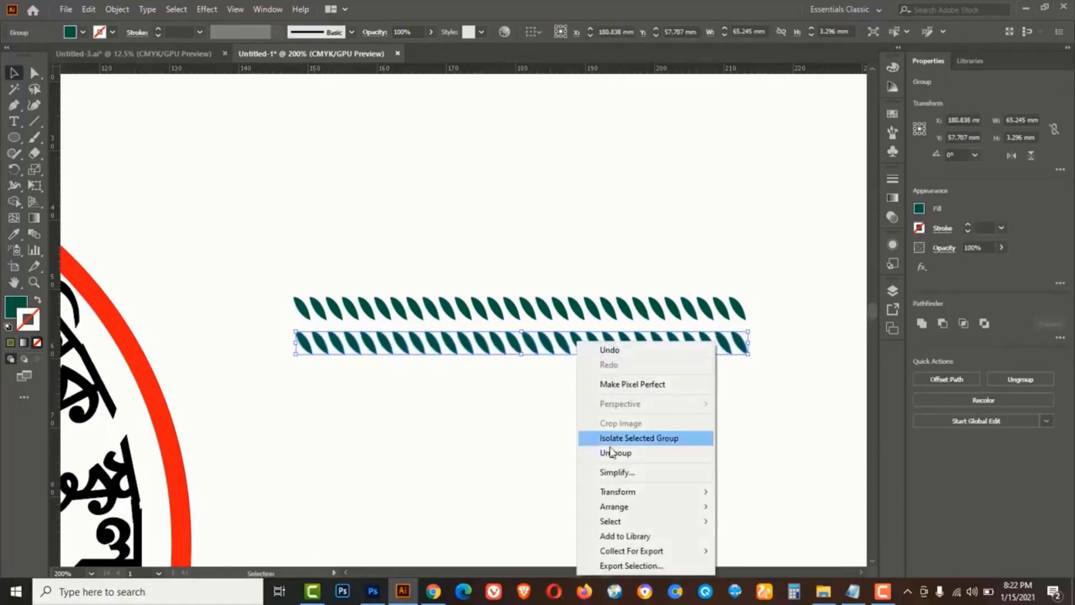
{"action": "mouse_move", "coordinate": [618, 496]}
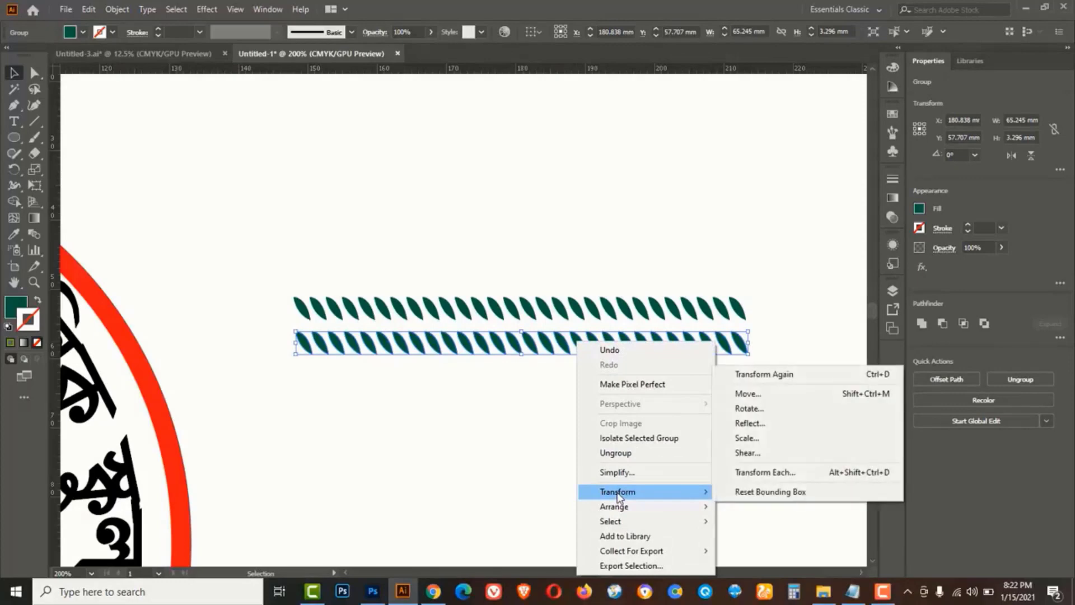
{"action": "left_click", "coordinate": [767, 430]}
{"action": "left_click", "coordinate": [542, 384]}
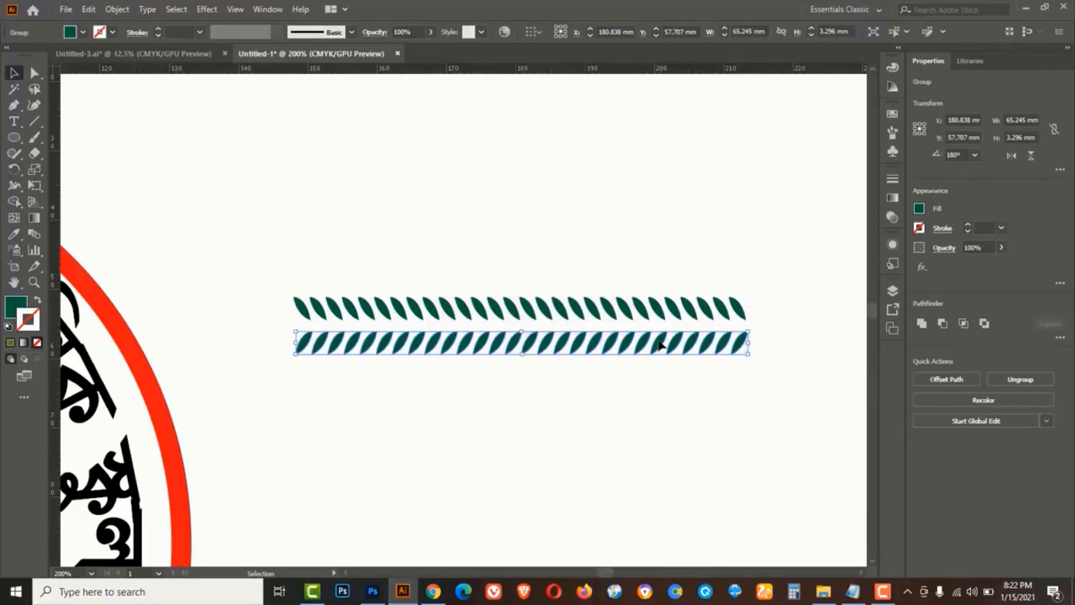
{"action": "left_click_drag", "start_coordinate": [660, 345], "coordinate": [661, 326]}
{"action": "left_click", "coordinate": [548, 399]}
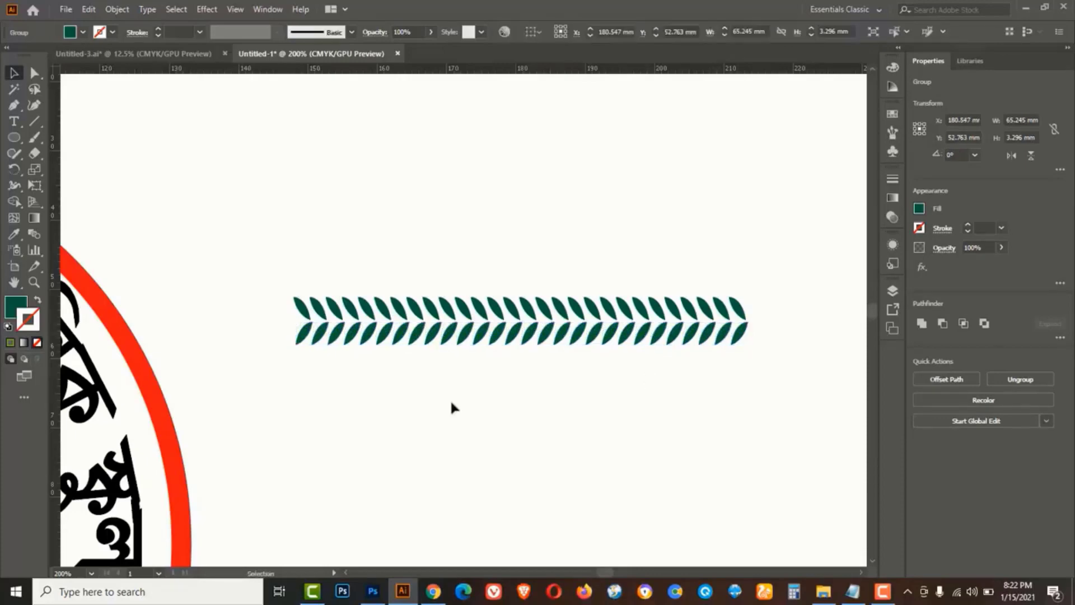
Ungroup the upper leaf row and place a duplicate of its first leaf just beyond the start of the row
{"action": "left_click", "coordinate": [306, 314]}
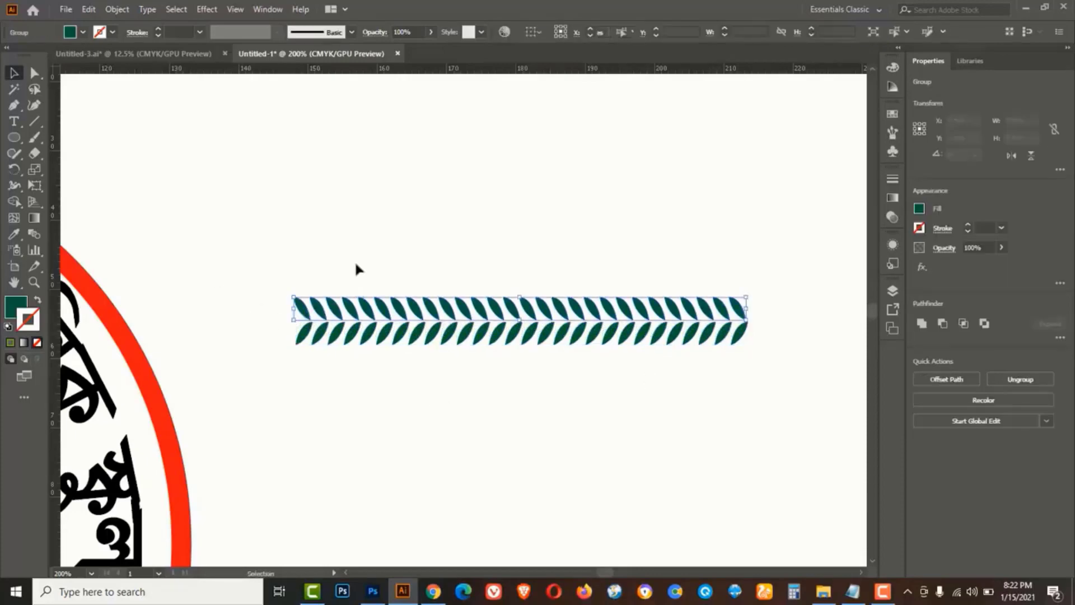
{"action": "right_click", "coordinate": [332, 229]}
{"action": "left_click", "coordinate": [377, 340]}
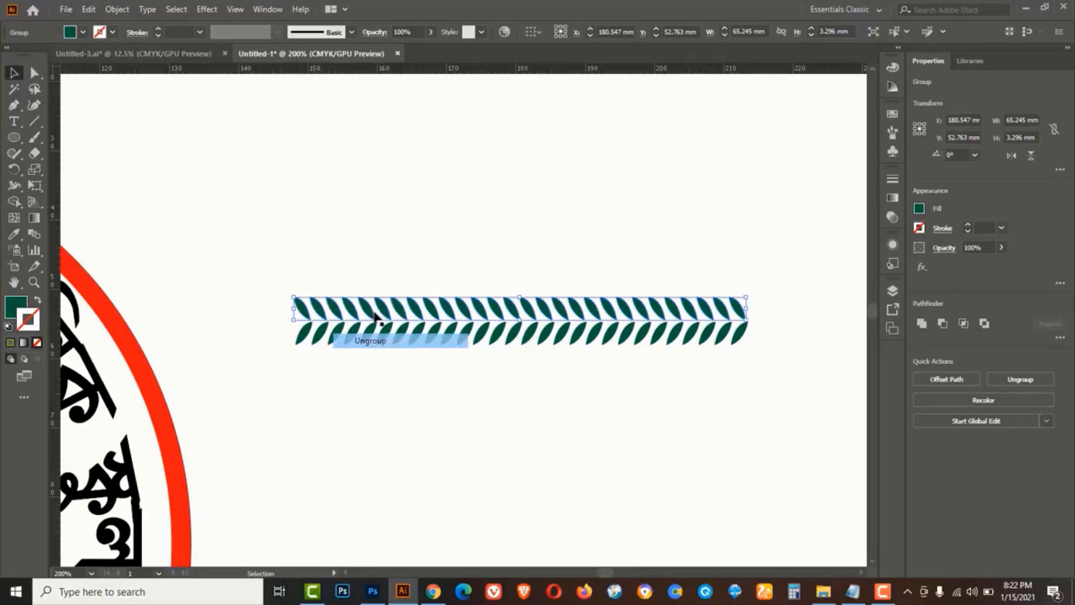
{"action": "left_click", "coordinate": [314, 304]}
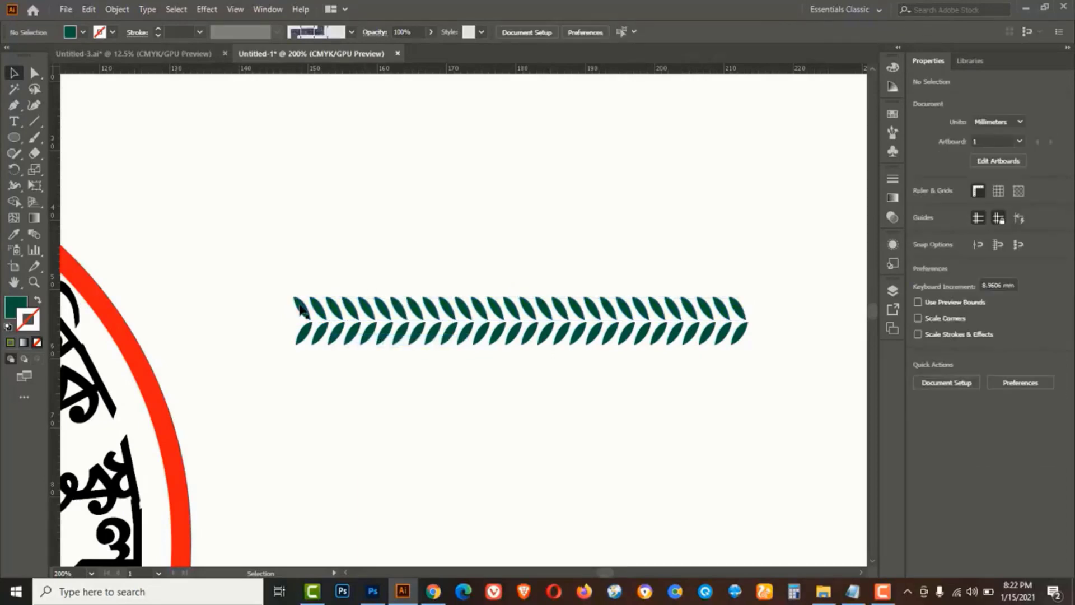
{"action": "mouse_move", "coordinate": [301, 309]}
{"action": "left_mouse_down"}
{"action": "mouse_move", "coordinate": [279, 307]}
{"action": "mouse_move", "coordinate": [281, 315]}
{"action": "left_mouse_up"}
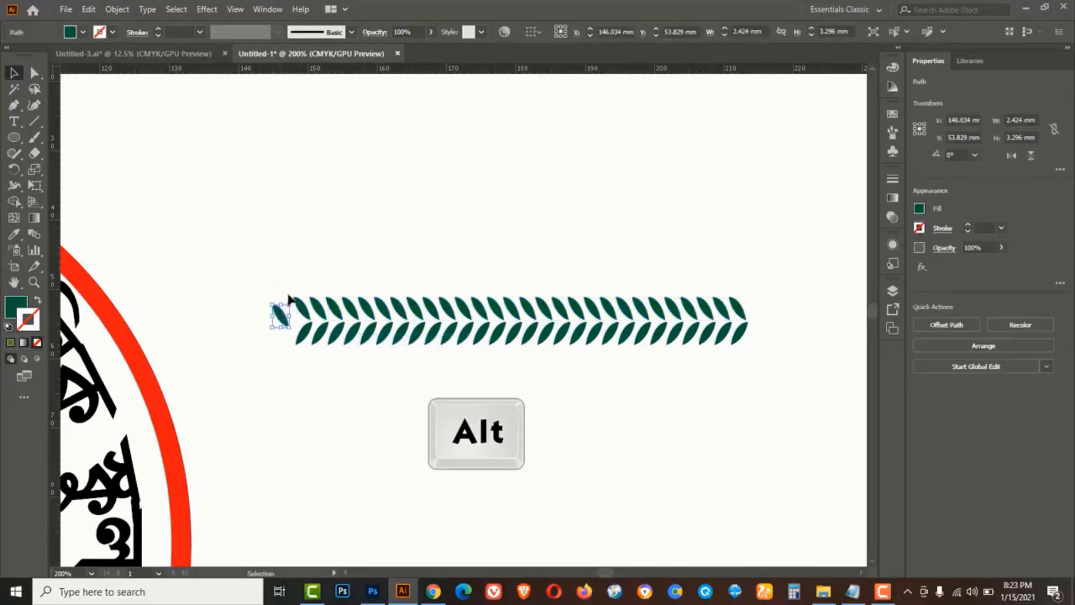
Rotate the duplicated leaf about 52° to lie nearly horizontal and place it as the tip between the two rows
{"action": "left_click", "coordinate": [352, 328], "text": "ctrl"}
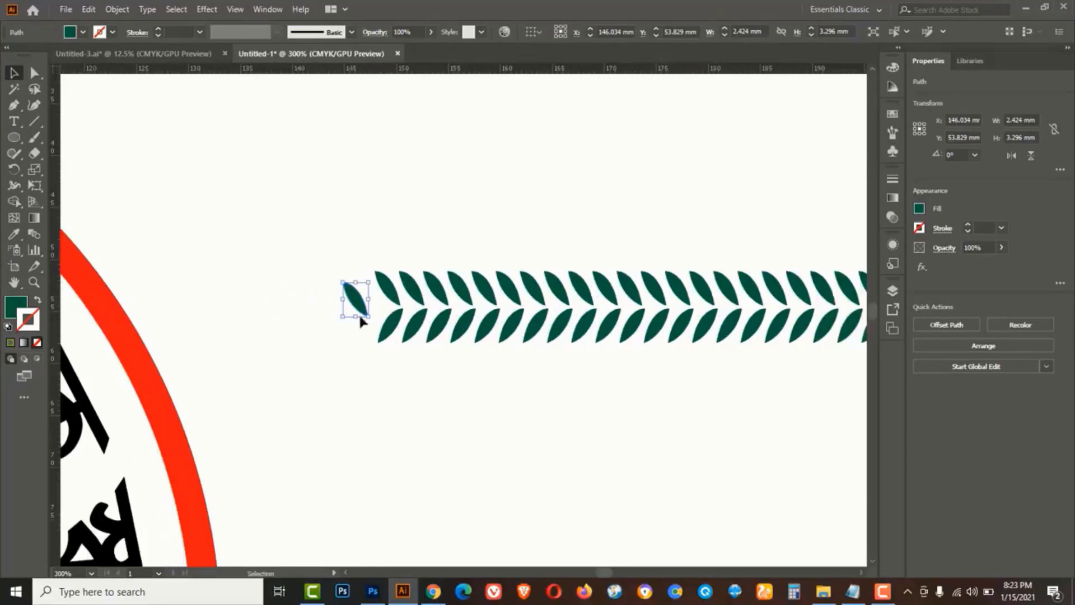
{"action": "left_click", "coordinate": [14, 170]}
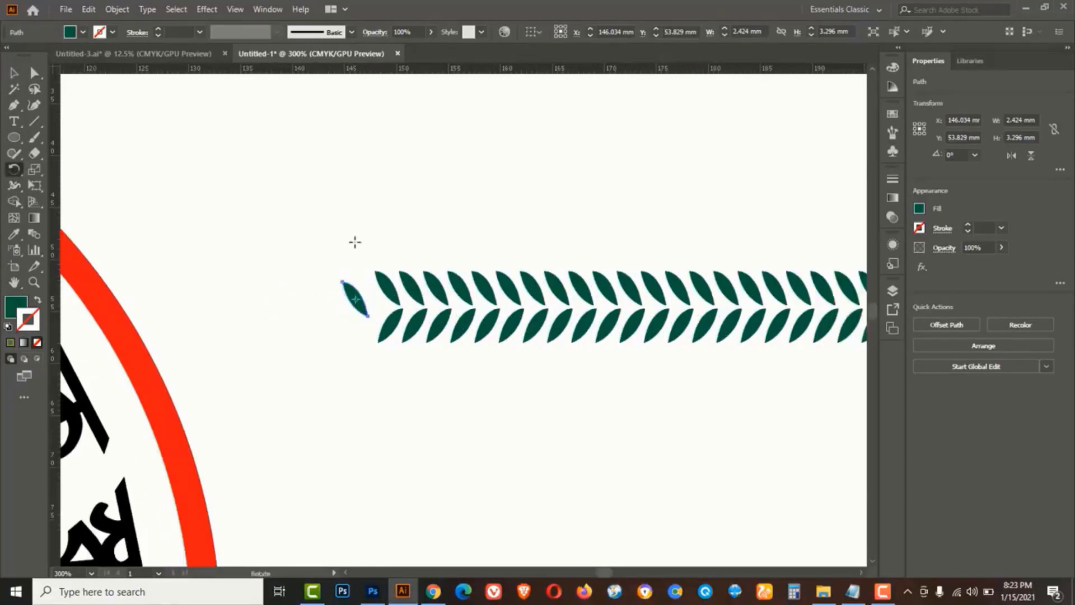
{"action": "left_click_drag", "start_coordinate": [355, 242], "coordinate": [311, 264]}
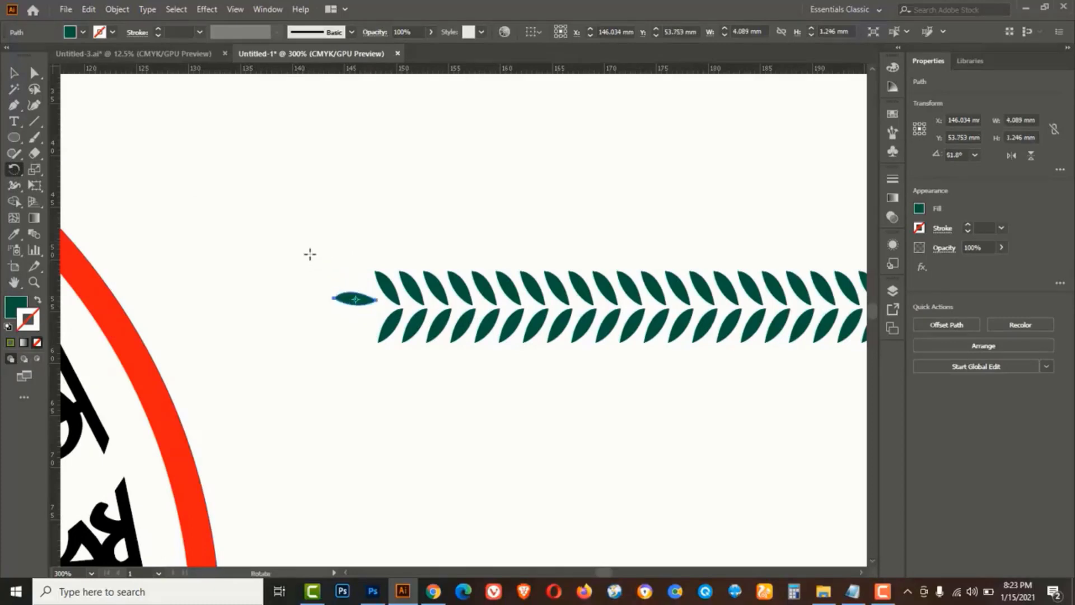
{"action": "key", "text": "v"}
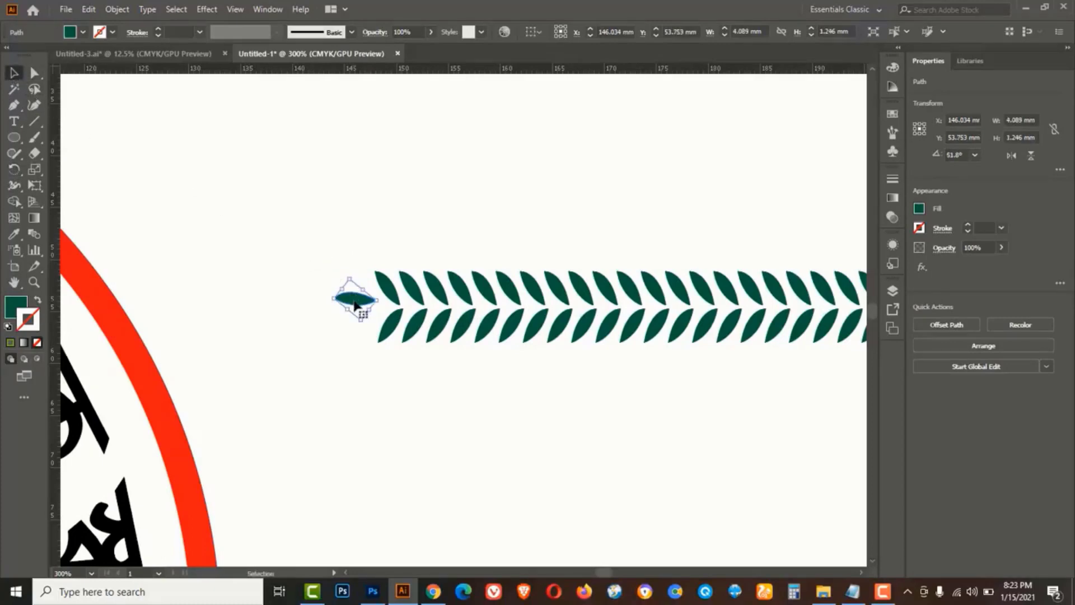
{"action": "left_click_drag", "start_coordinate": [355, 303], "coordinate": [368, 311]}
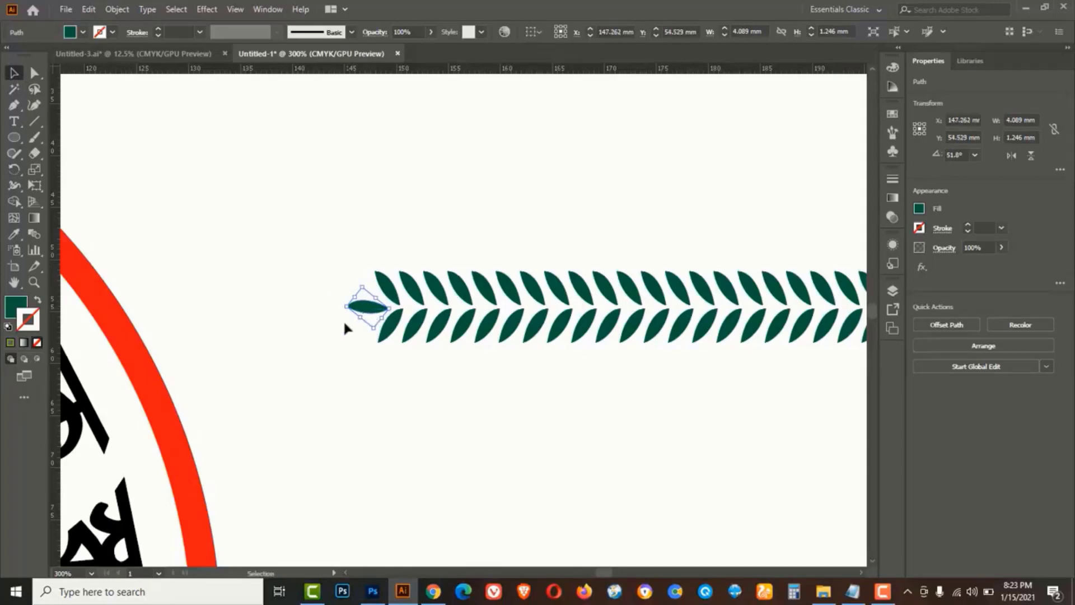
{"action": "left_click", "coordinate": [451, 372]}
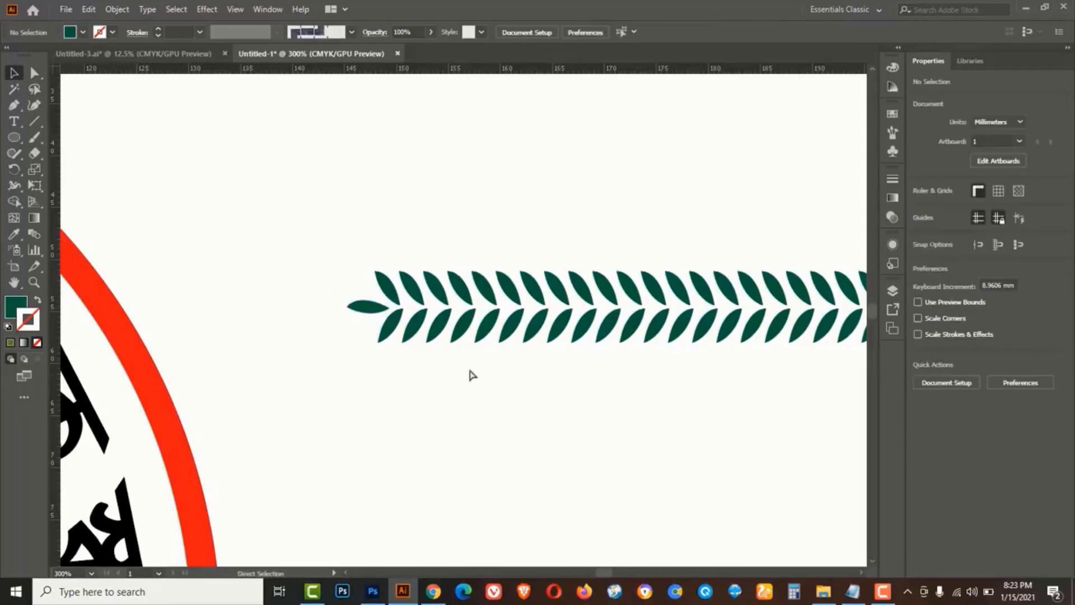
Group both leaf rows and the tip leaf into one branch and move it about 12 mm up
{"action": "key", "text": "z"}
{"action": "left_click", "coordinate": [484, 346], "text": "alt"}
{"action": "left_click", "coordinate": [484, 346], "text": "alt"}
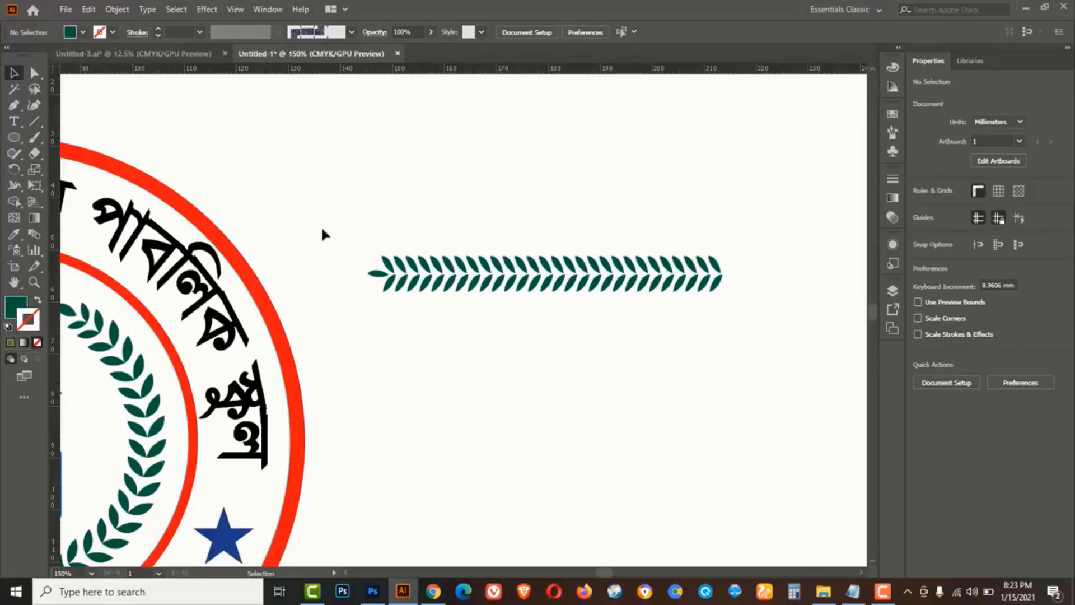
{"action": "left_click_drag", "start_coordinate": [322, 229], "coordinate": [732, 317]}
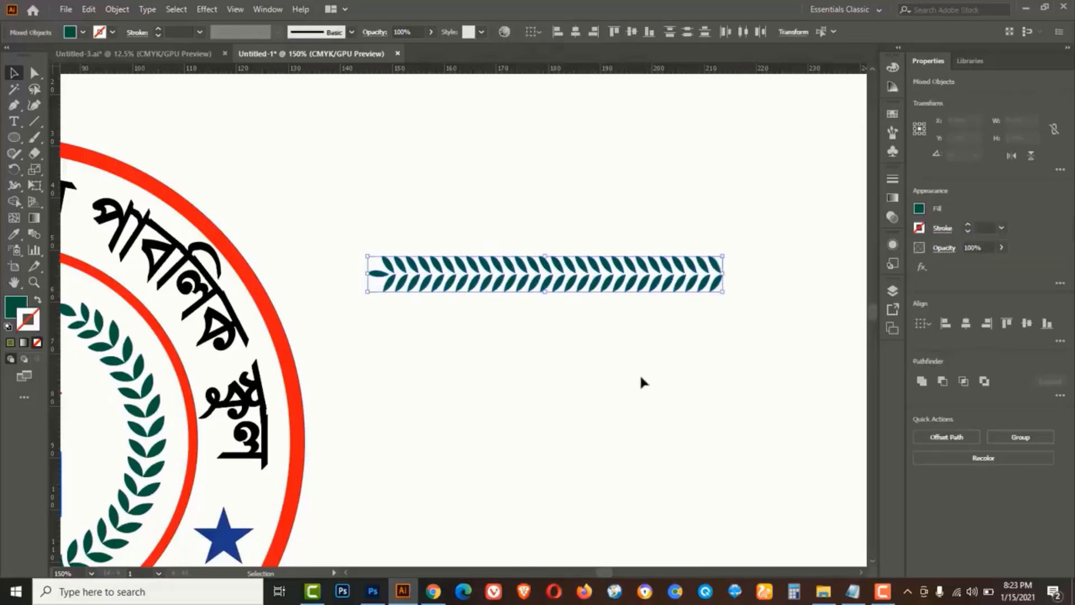
{"action": "key", "text": "ctrl+g"}
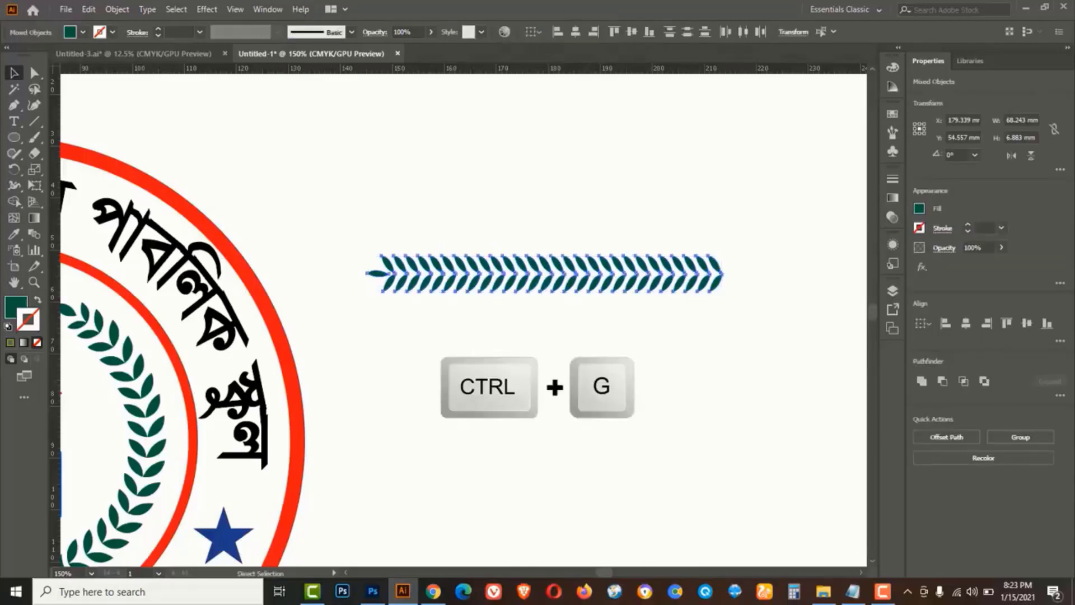
{"action": "key", "text": "ctrl+g"}
{"action": "left_click", "coordinate": [571, 364]}
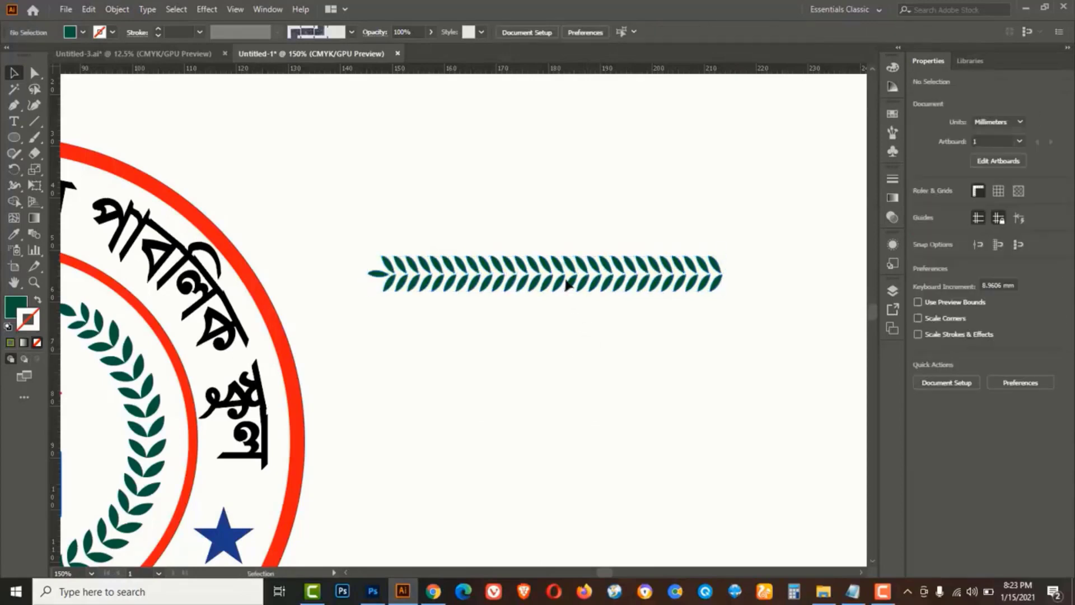
{"action": "left_click", "coordinate": [566, 281]}
{"action": "left_click_drag", "start_coordinate": [532, 288], "coordinate": [492, 233]}
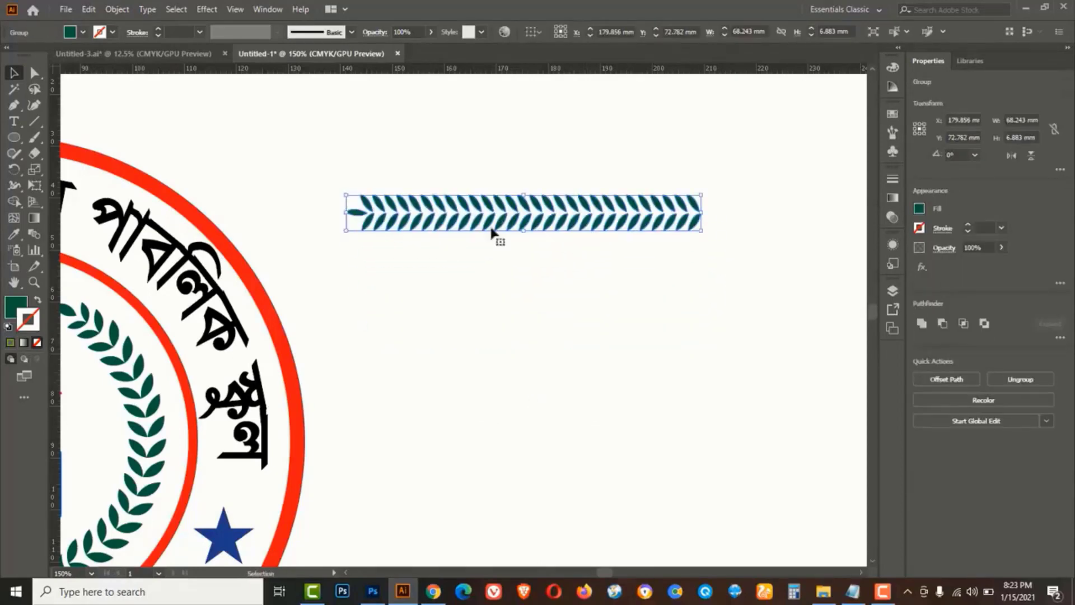
{"action": "left_click", "coordinate": [542, 271]}
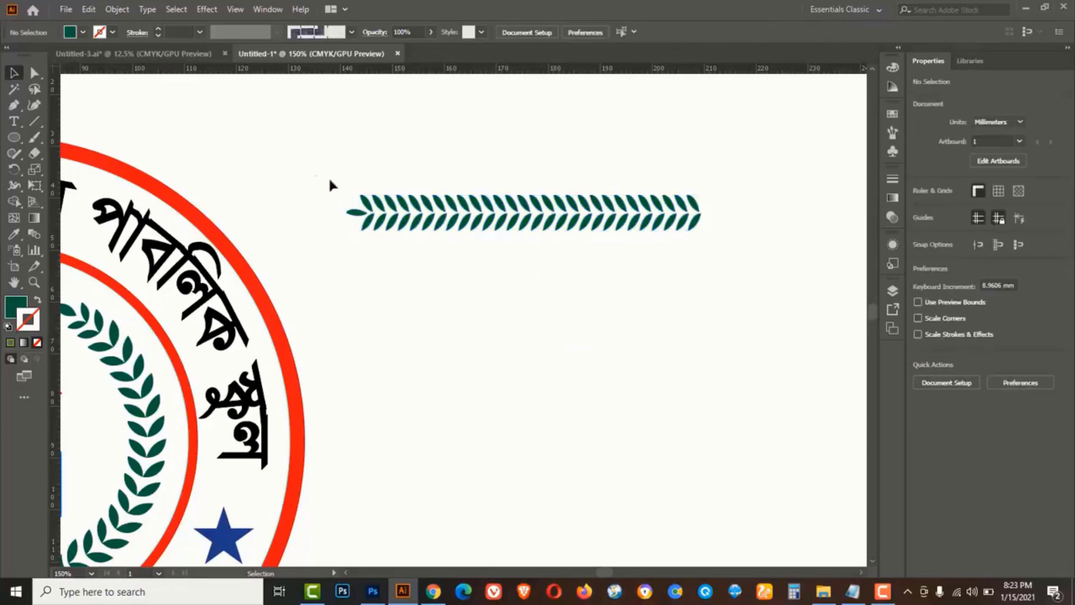
Create a new Art Brush from the leaf branch, keeping the default brush options
{"action": "left_click_drag", "start_coordinate": [329, 180], "coordinate": [719, 255]}
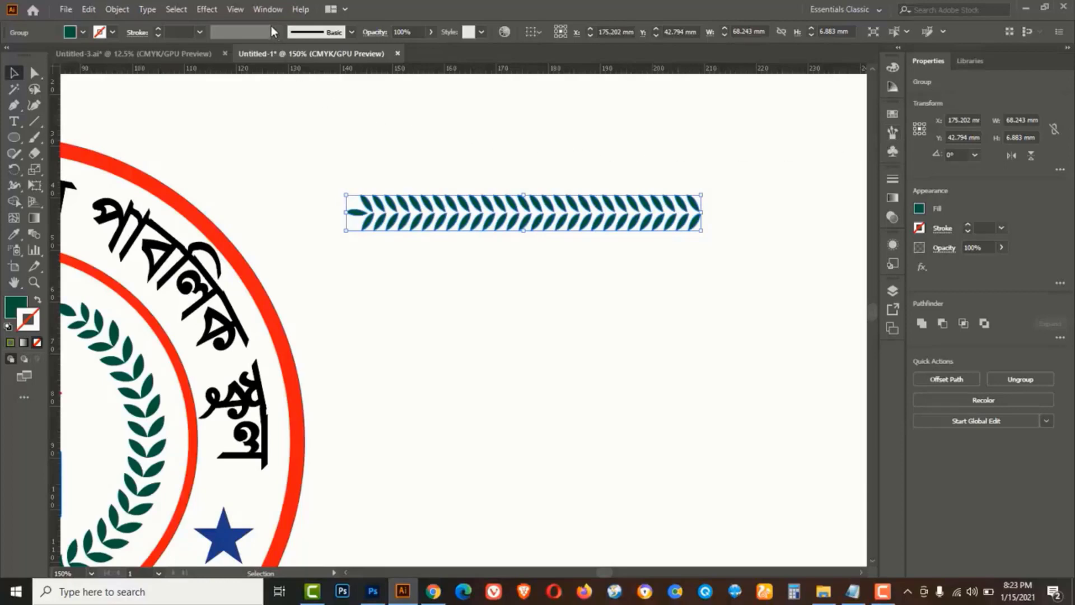
{"action": "left_click", "coordinate": [264, 10]}
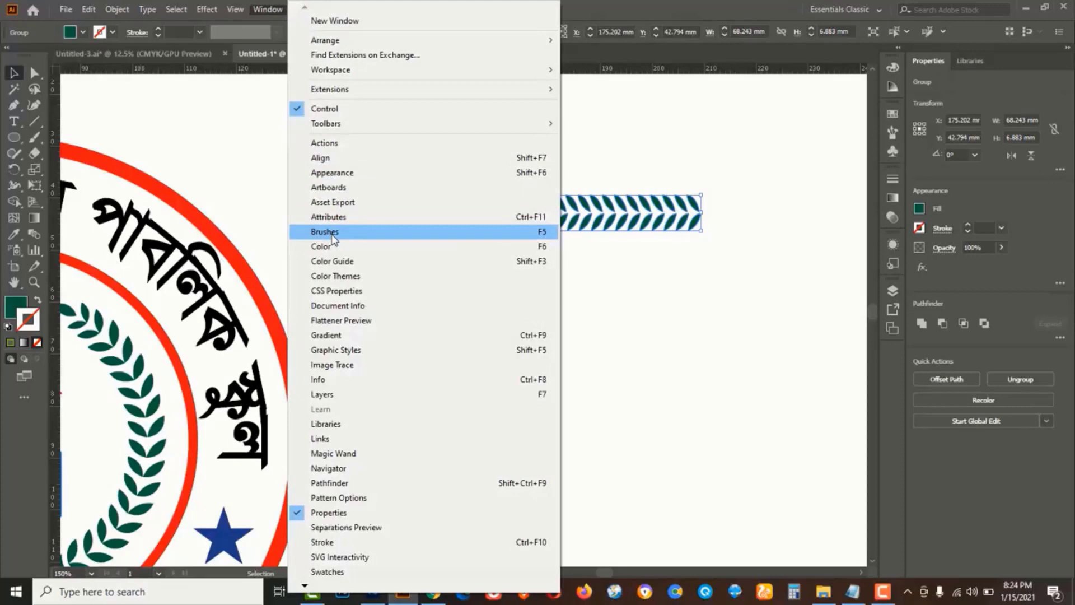
{"action": "left_click", "coordinate": [532, 232]}
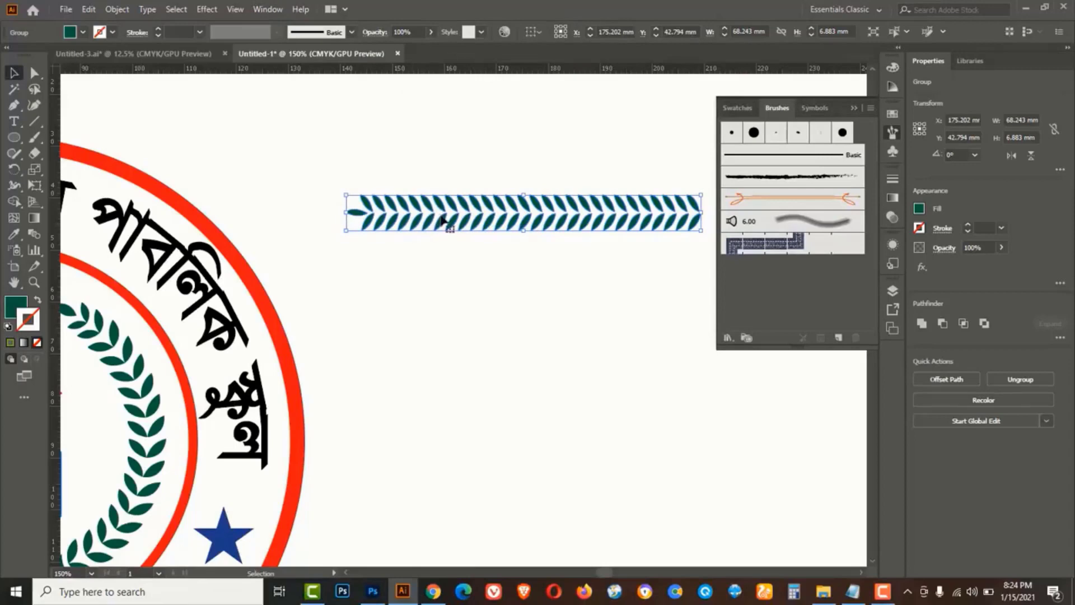
{"action": "mouse_move", "coordinate": [433, 213]}
{"action": "left_mouse_down"}
{"action": "mouse_move", "coordinate": [485, 253]}
{"action": "mouse_move", "coordinate": [734, 302]}
{"action": "mouse_move", "coordinate": [802, 274]}
{"action": "mouse_move", "coordinate": [794, 279]}
{"action": "left_mouse_up"}
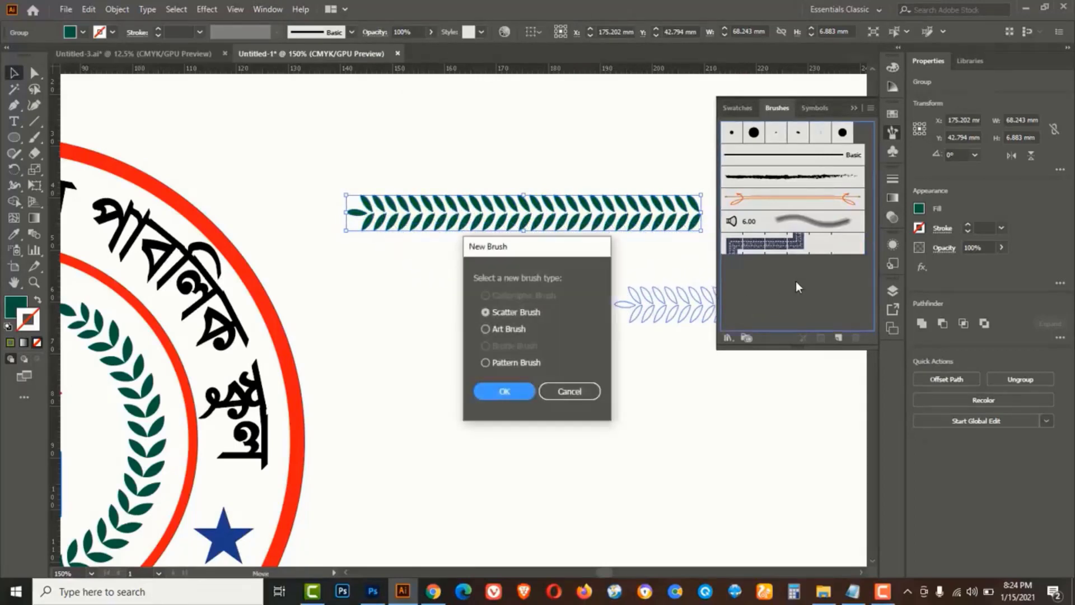
{"action": "left_click", "coordinate": [508, 330]}
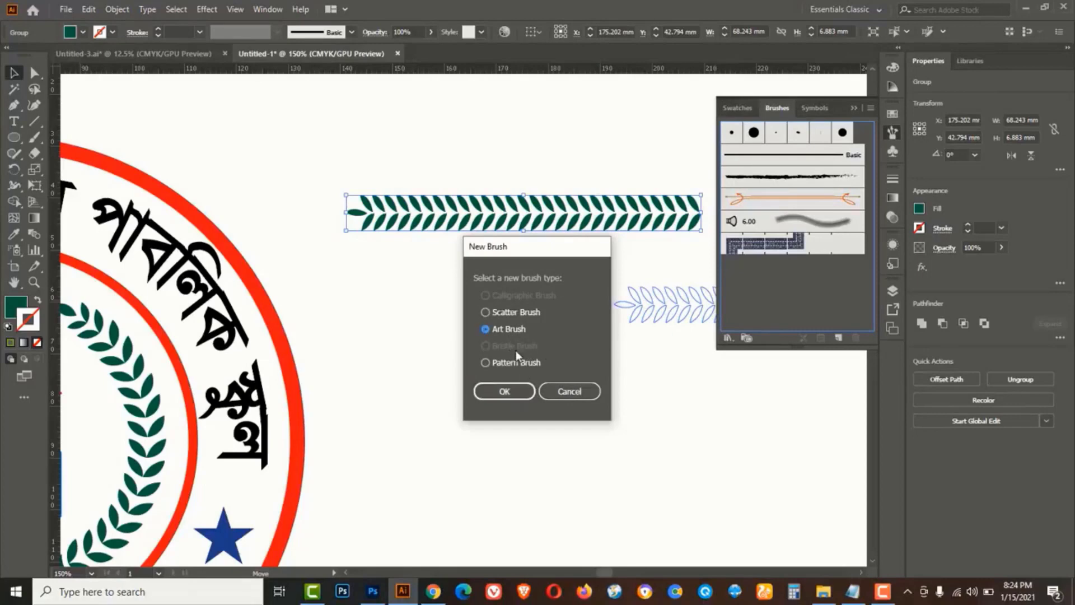
{"action": "left_click", "coordinate": [504, 392]}
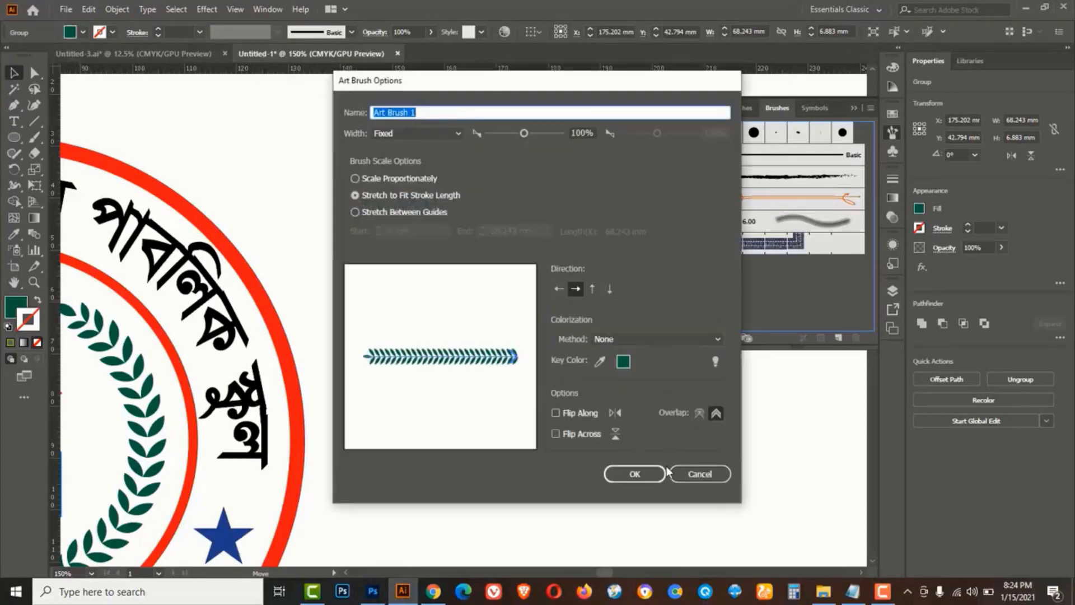
{"action": "left_click", "coordinate": [634, 475]}
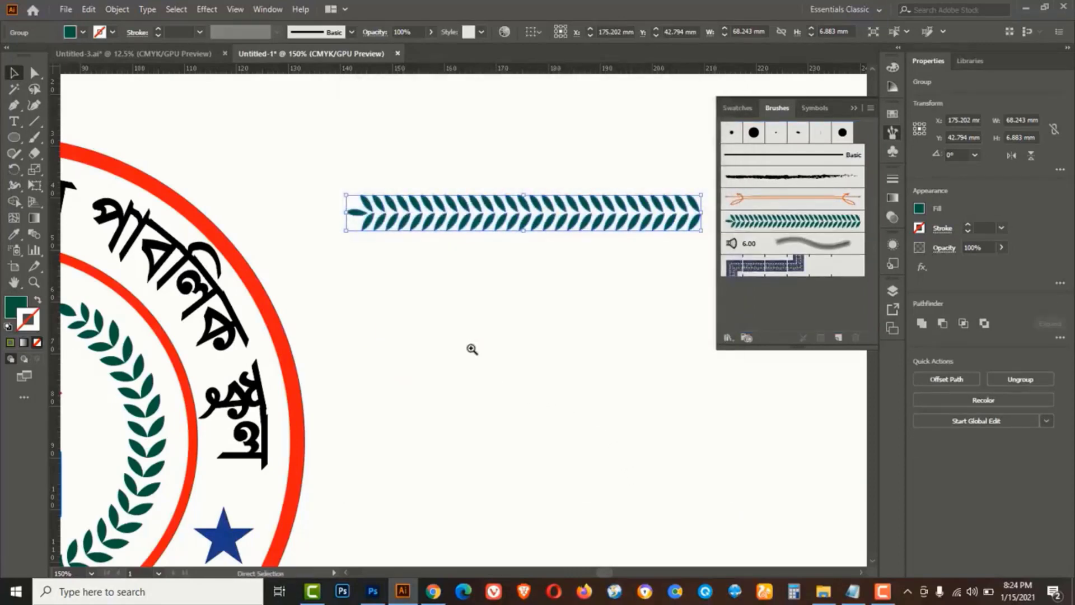
Draw a circle about 73 mm in diameter from its centre in the empty area below the leaf branch
{"action": "left_click", "coordinate": [460, 326], "text": "ctrl+alt"}
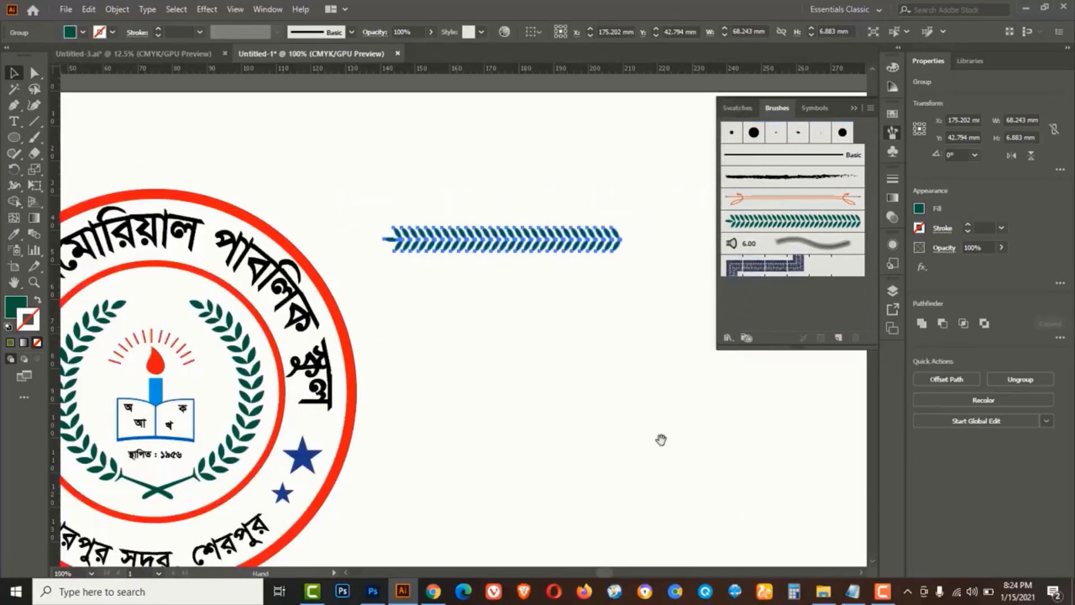
{"action": "left_click", "coordinate": [510, 372], "text": "ctrl+alt"}
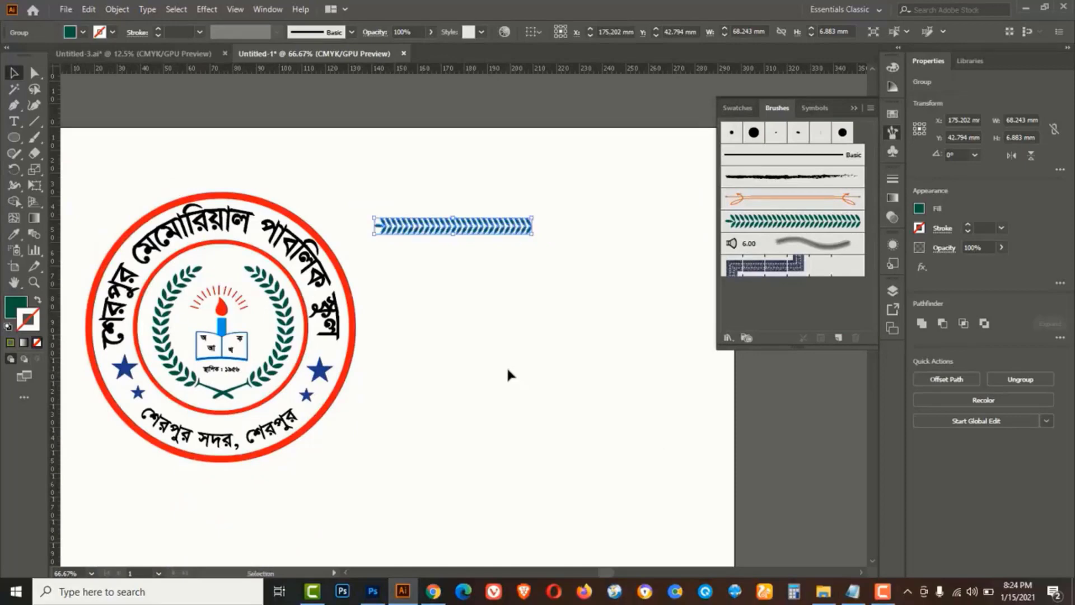
{"action": "left_click", "coordinate": [506, 365]}
{"action": "right_click", "coordinate": [16, 137]}
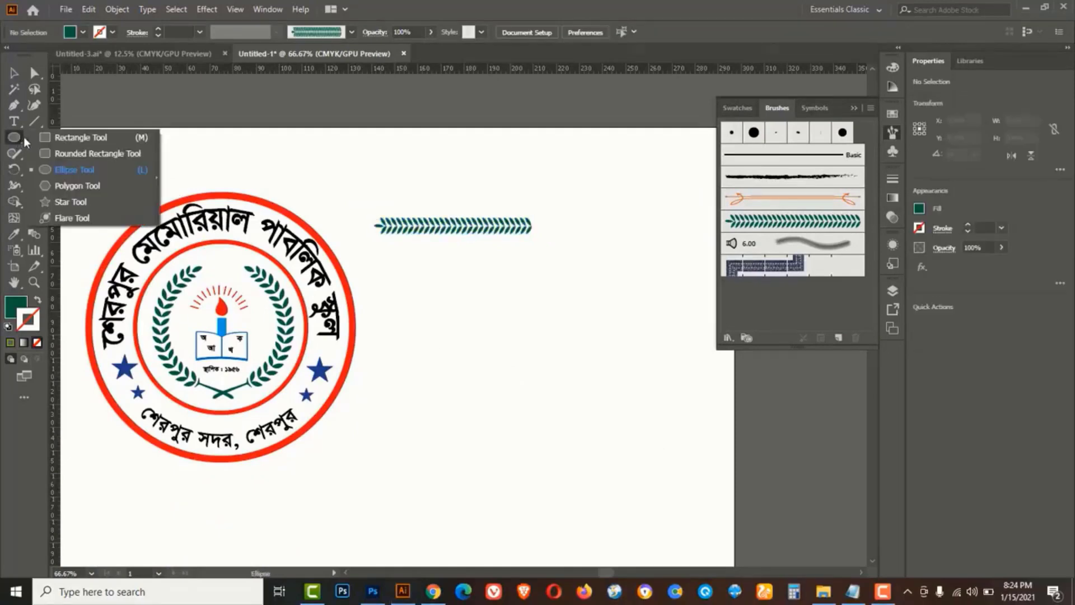
{"action": "left_click", "coordinate": [89, 171]}
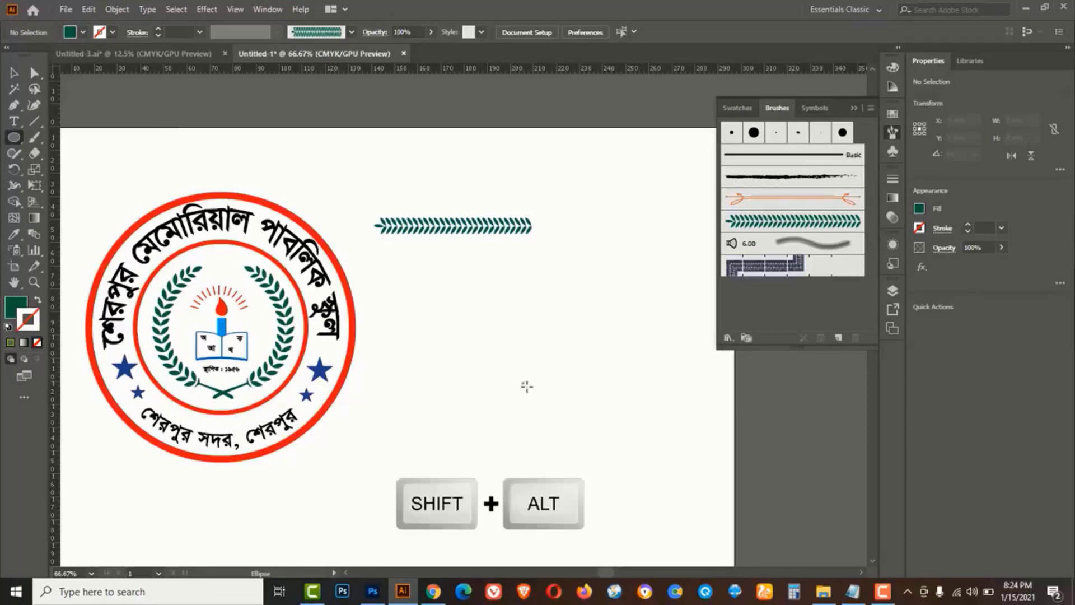
{"action": "left_click_drag", "start_coordinate": [523, 383], "coordinate": [604, 467]}
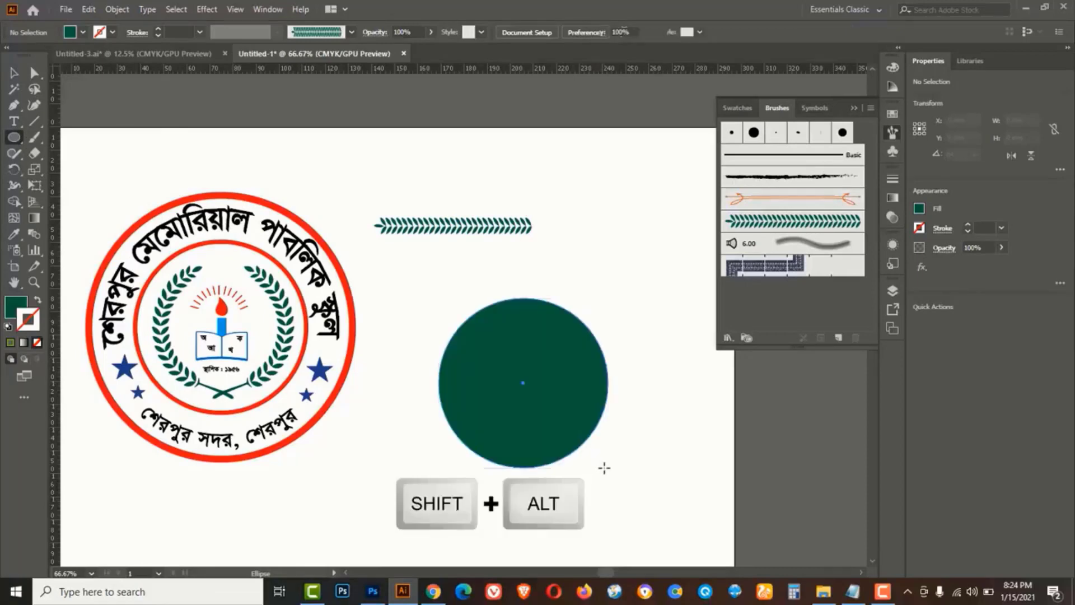
Remove the circle's fill and give it a 1 pt orange-brown stroke (C 22.35, M 53.33, Y 100, K 12.94)
{"action": "left_click", "coordinate": [17, 307]}
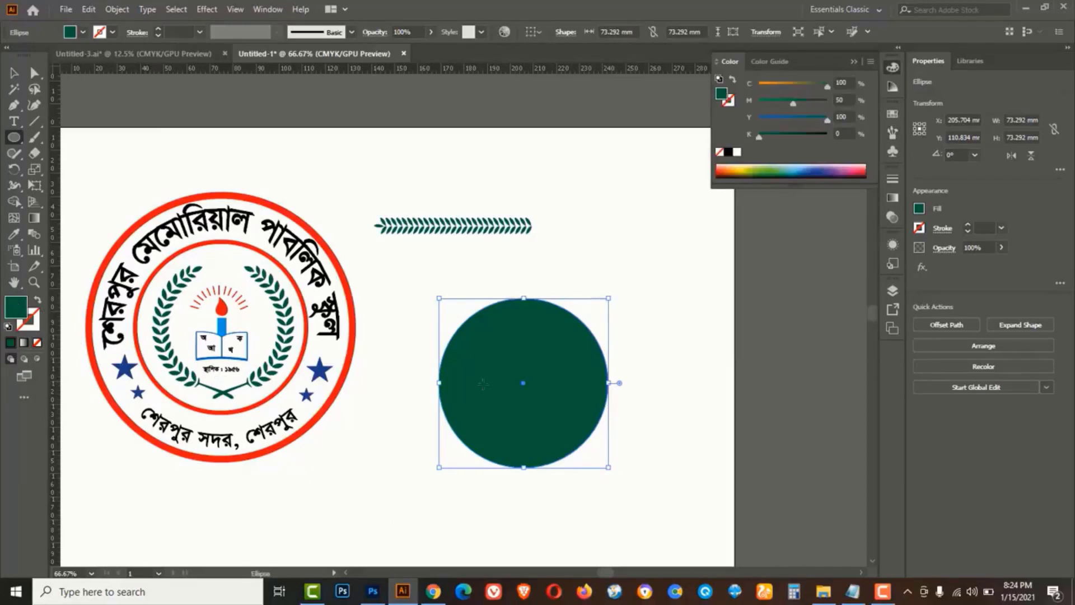
{"action": "left_click", "coordinate": [37, 343]}
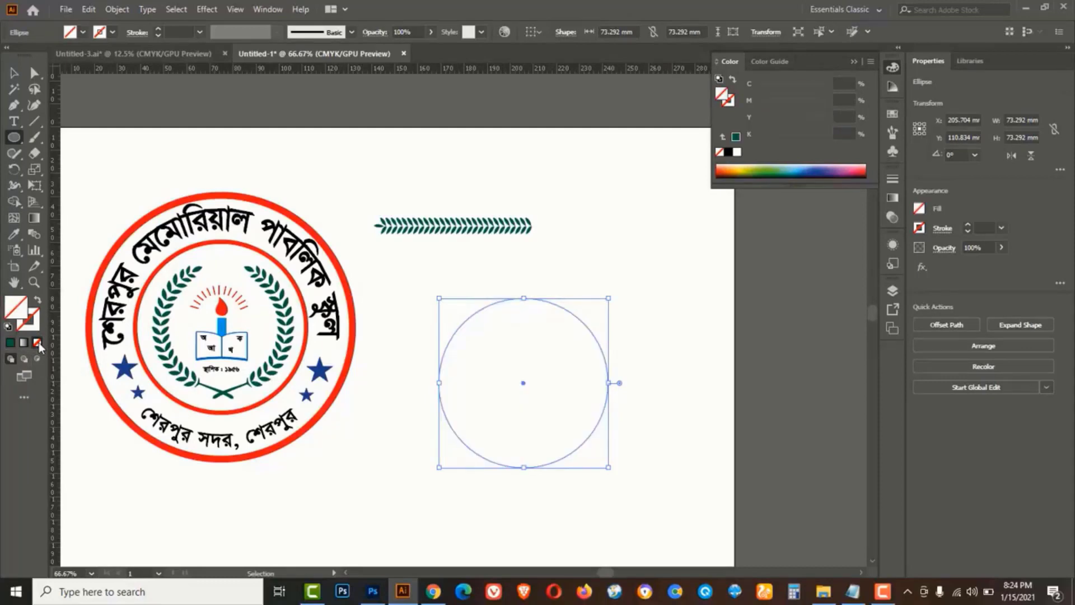
{"action": "left_click", "coordinate": [38, 328]}
{"action": "left_click", "coordinate": [734, 168]}
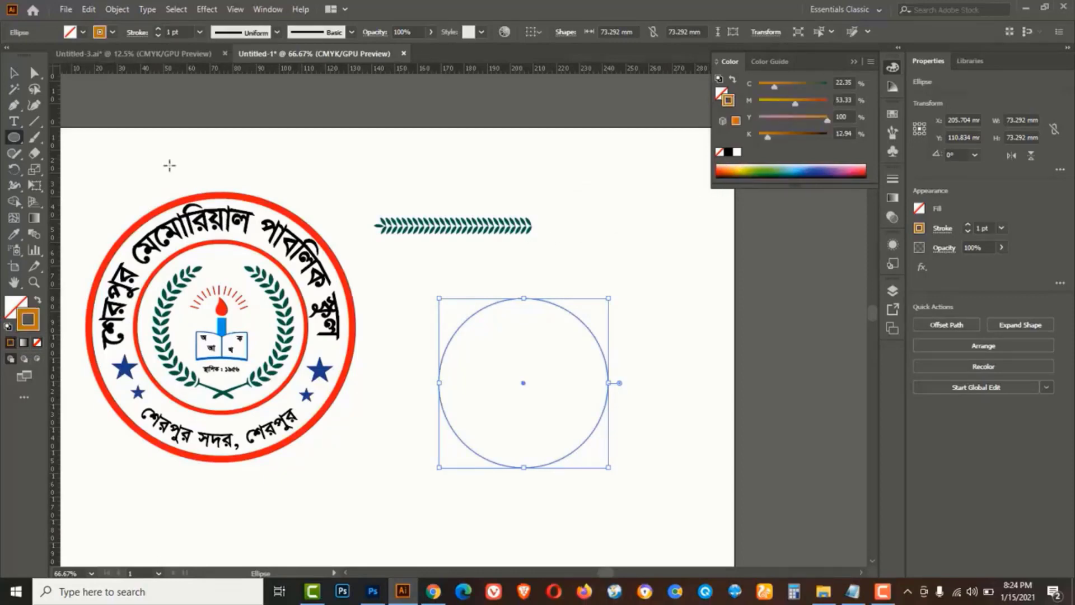
Delete the circle's left anchor point so that only its right half remains as an open arc
{"action": "left_click", "coordinate": [23, 75]}
{"action": "left_click", "coordinate": [576, 224]}
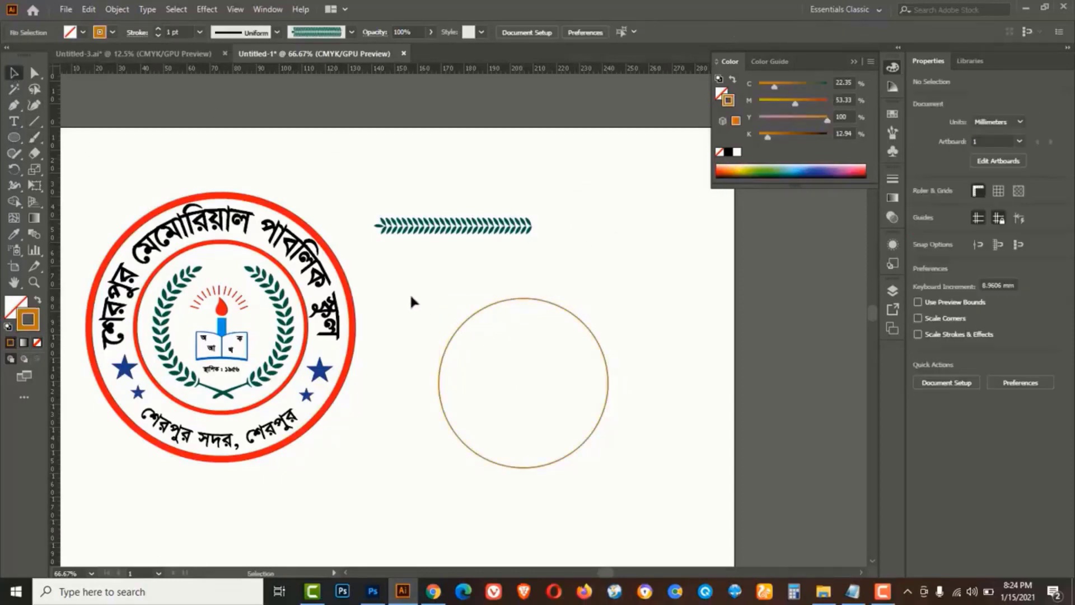
{"action": "left_click_drag", "start_coordinate": [34, 73], "coordinate": [106, 74]}
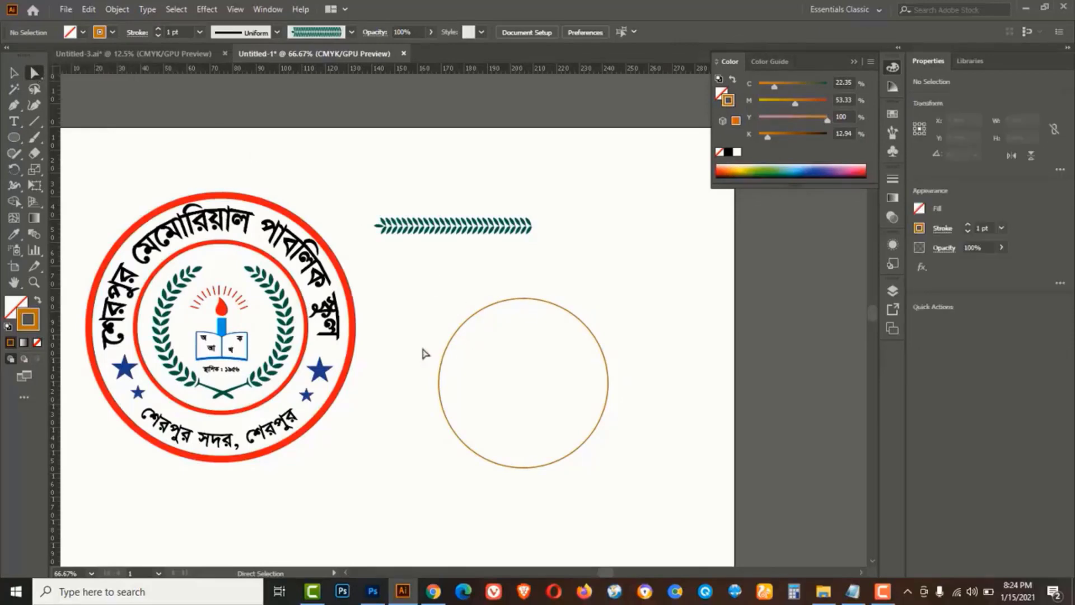
{"action": "left_click_drag", "start_coordinate": [423, 350], "coordinate": [489, 425]}
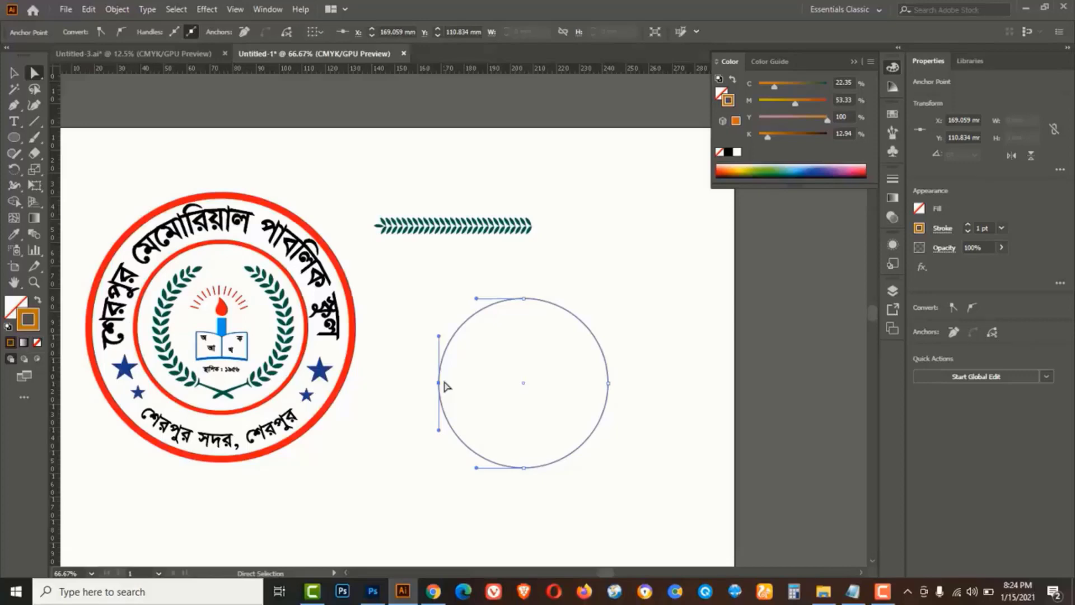
{"action": "key", "text": "Delete"}
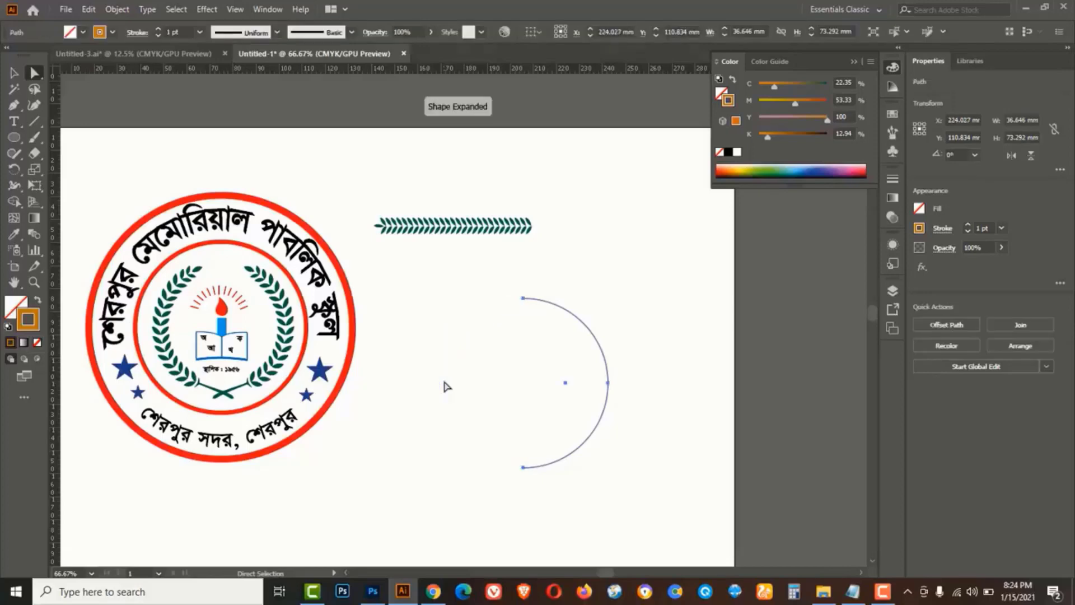
Apply the leaf branch art brush to the half-circle arc and deselect it
{"action": "left_click", "coordinate": [14, 73]}
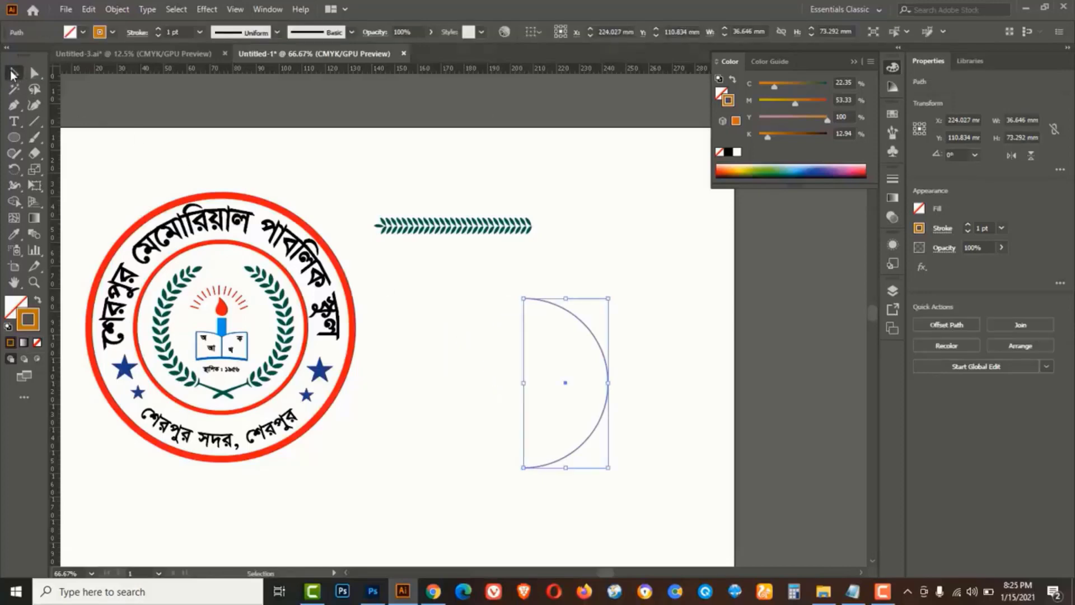
{"action": "left_click", "coordinate": [264, 9]}
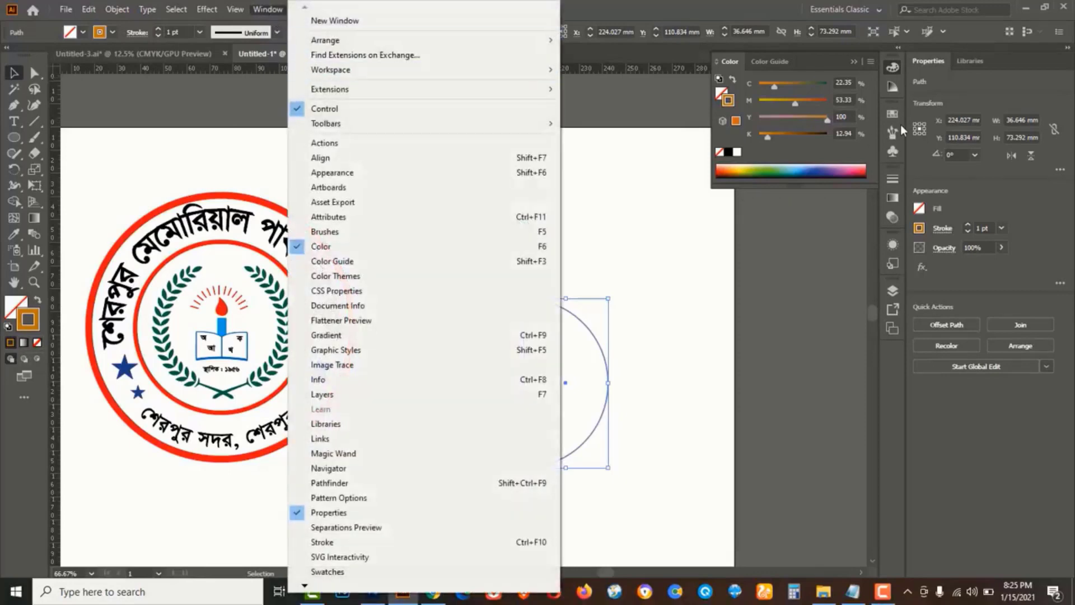
{"action": "left_click", "coordinate": [895, 132]}
{"action": "left_click", "coordinate": [894, 132]}
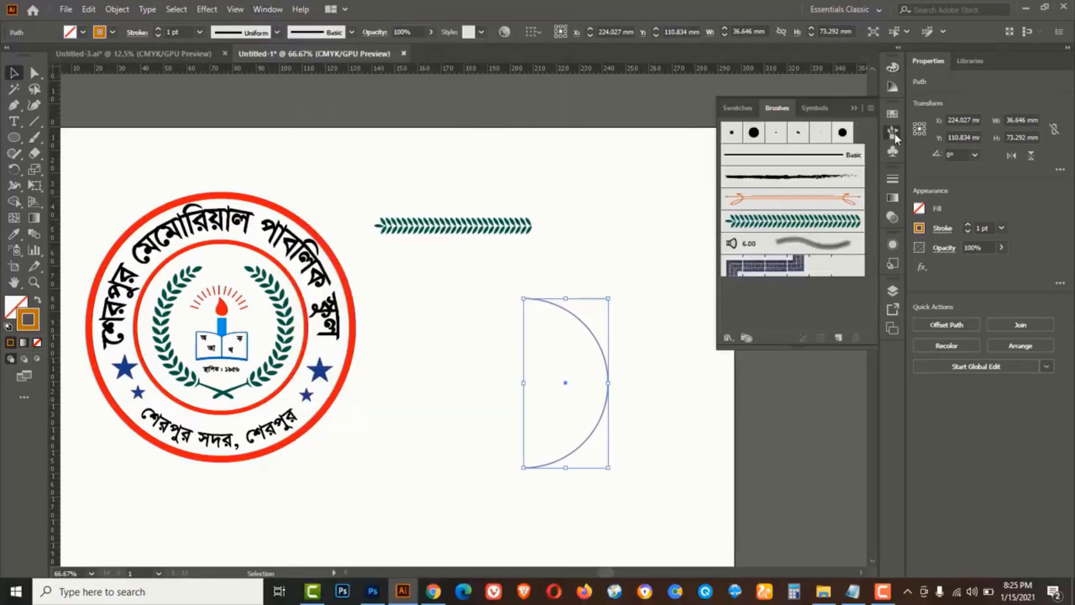
{"action": "left_click", "coordinate": [266, 10]}
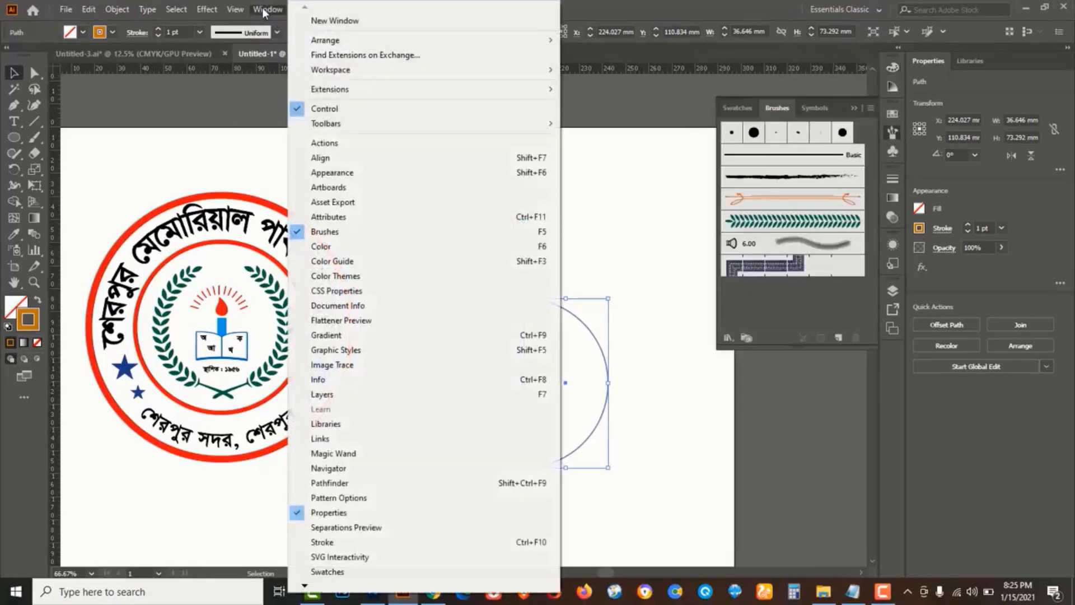
{"action": "left_click", "coordinate": [331, 232]}
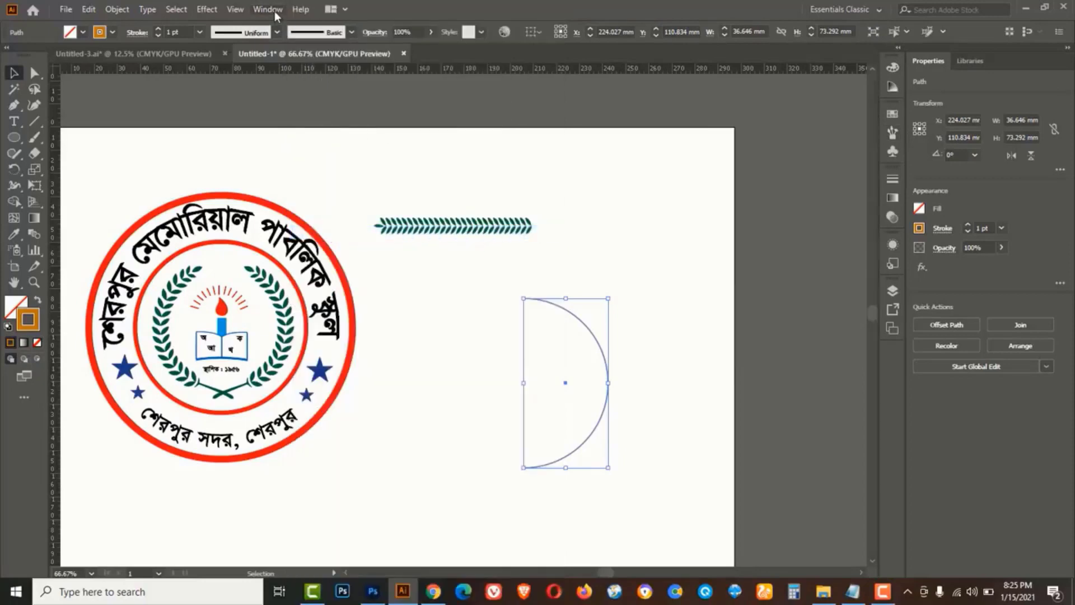
{"action": "left_click", "coordinate": [274, 13]}
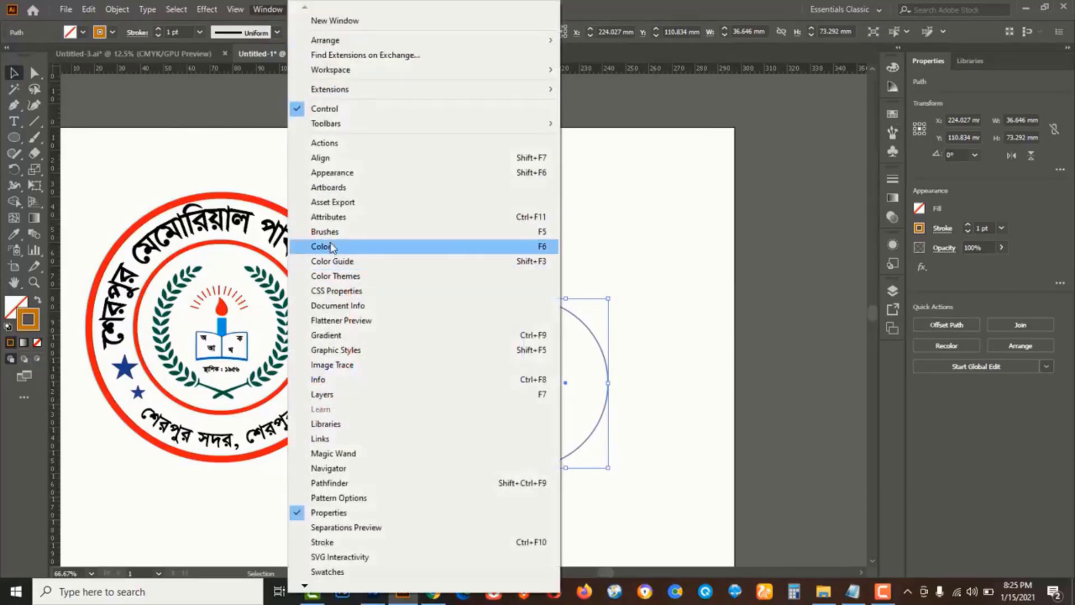
{"action": "left_click", "coordinate": [330, 232]}
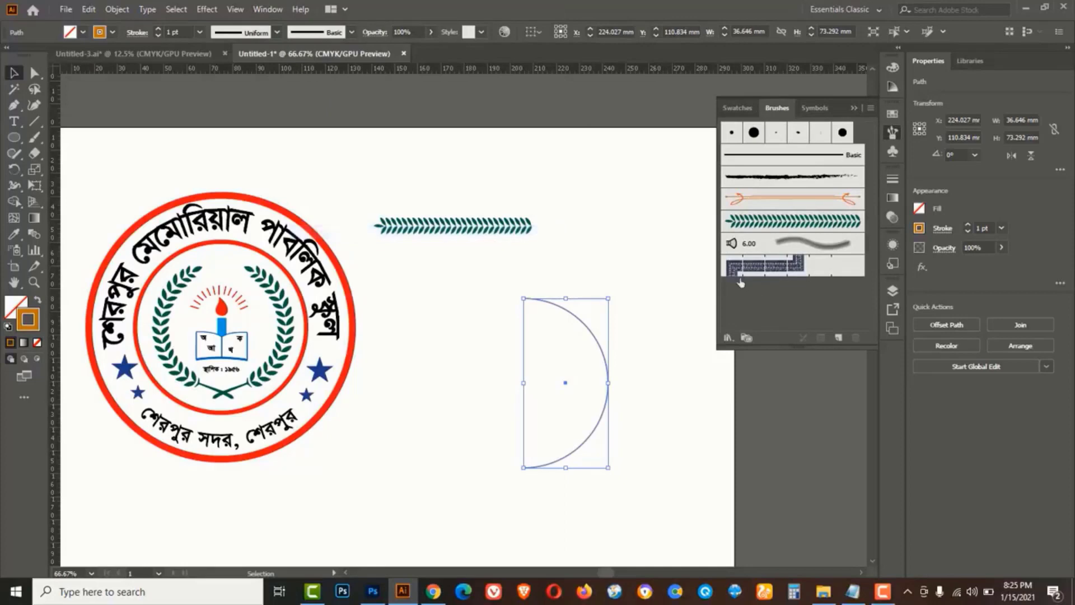
{"action": "left_click", "coordinate": [773, 224]}
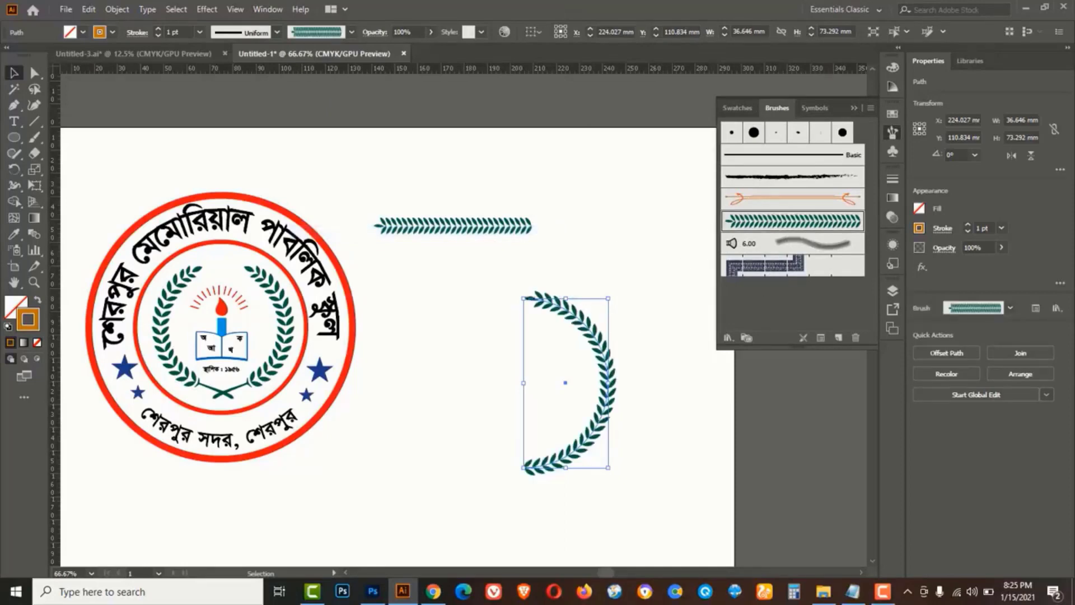
{"action": "left_click", "coordinate": [483, 406]}
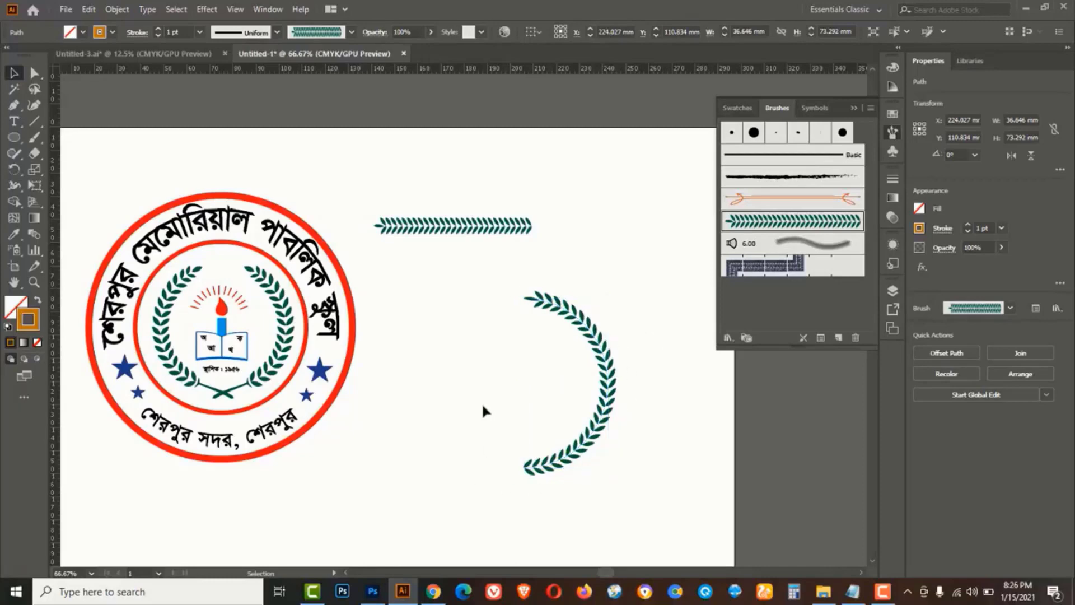
Draw the two long curved edges of a tapered stem with the Pen tool, starting at the leaf arc's lower end
{"action": "left_click", "coordinate": [550, 468], "text": "ctrl"}
{"action": "left_click_drag", "start_coordinate": [367, 318], "coordinate": [555, 406]}
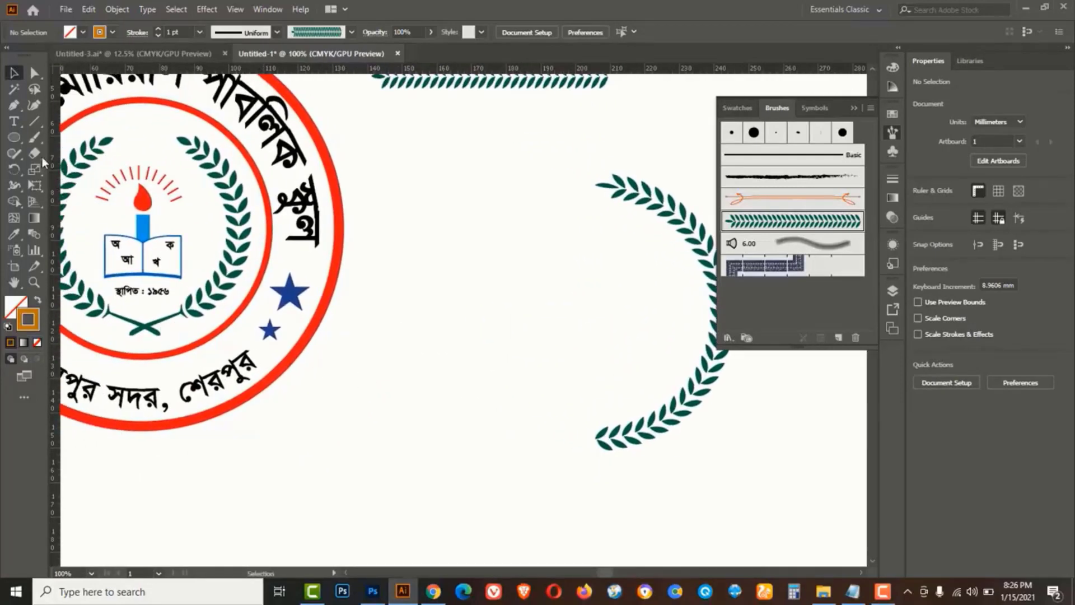
{"action": "left_click", "coordinate": [16, 106]}
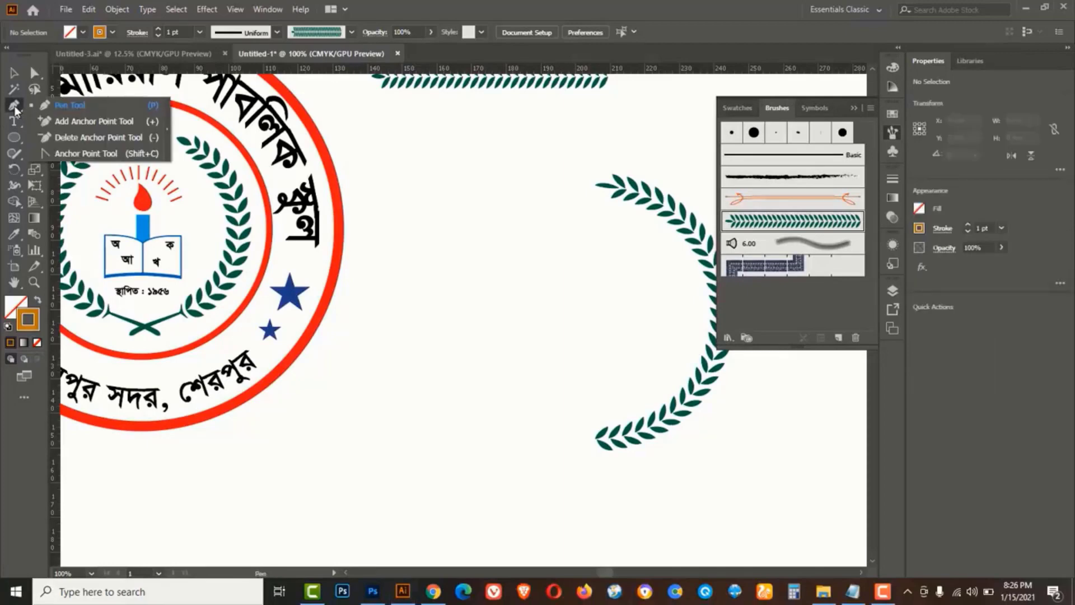
{"action": "left_click", "coordinate": [86, 106]}
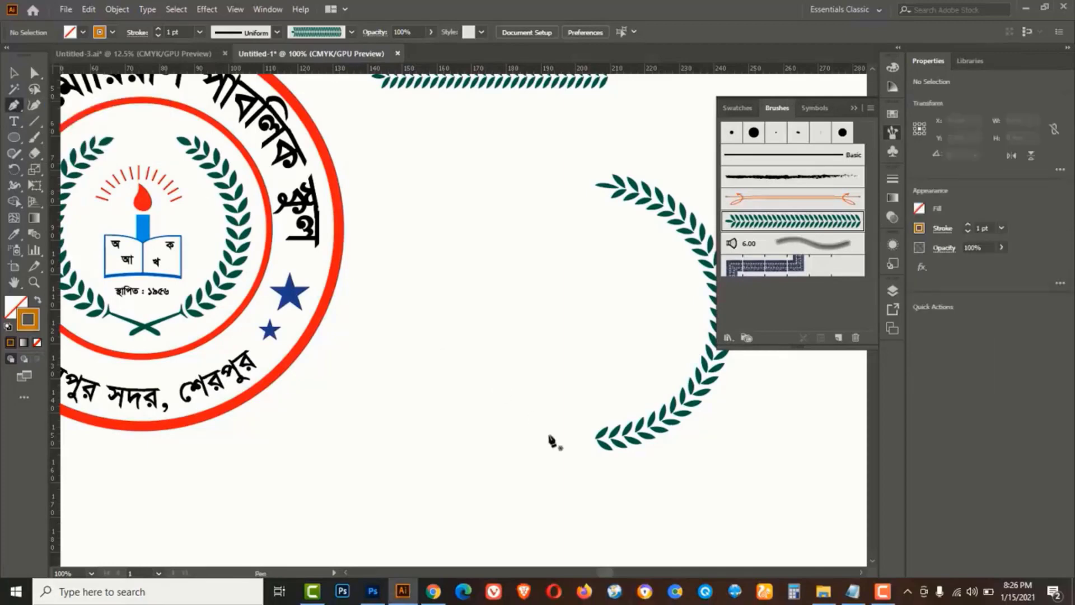
{"action": "left_click", "coordinate": [593, 441]}
{"action": "left_click_drag", "start_coordinate": [526, 455], "coordinate": [505, 473]}
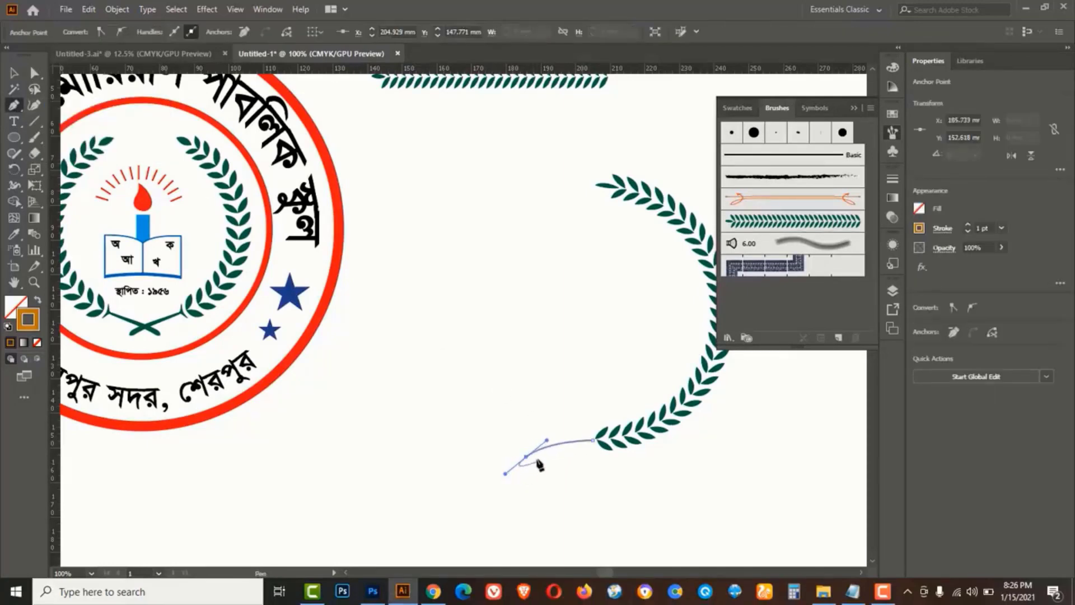
{"action": "key", "text": "ctrl+space"}
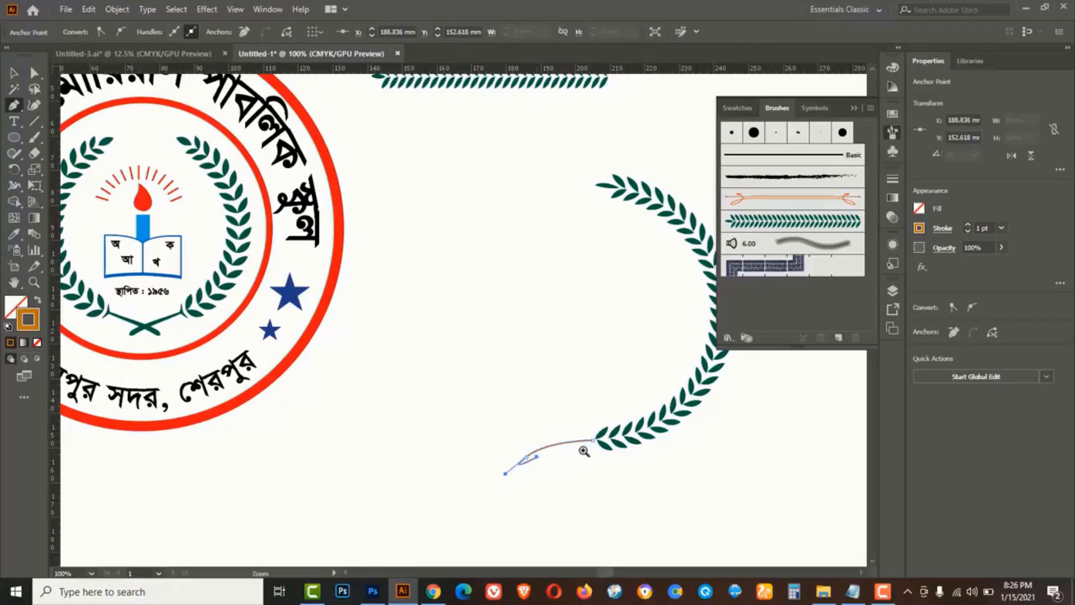
{"action": "left_click", "coordinate": [582, 450]}
{"action": "left_click", "coordinate": [433, 296]}
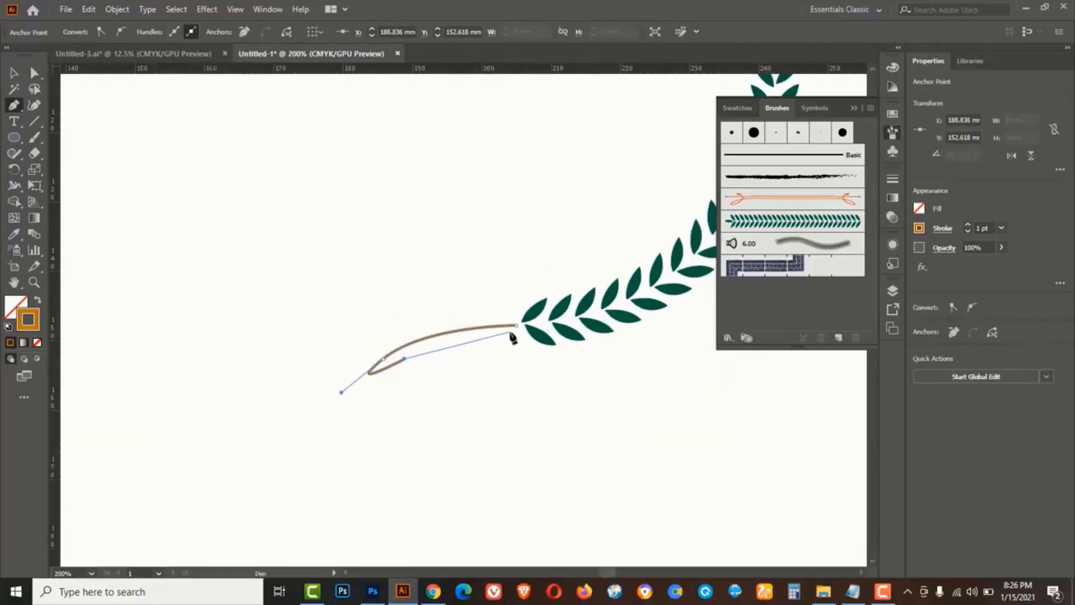
{"action": "left_click_drag", "start_coordinate": [556, 335], "coordinate": [608, 318]}
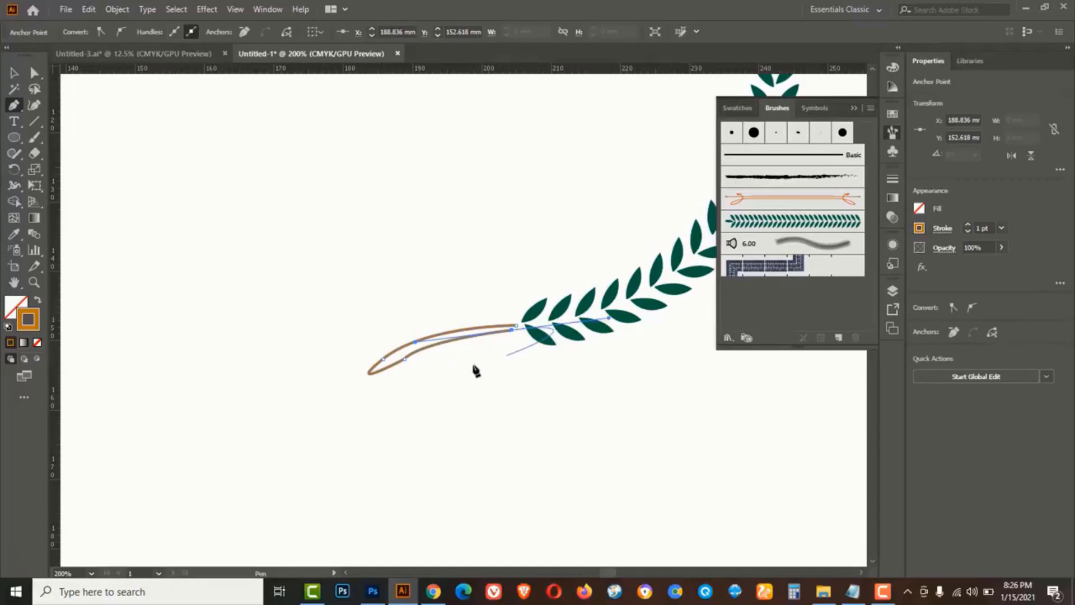
Add a two-pronged fork at the stem's leaf end and close the outline, about 22 mm wide and 9 mm high overall
{"action": "left_click", "coordinate": [522, 341]}
{"action": "key", "text": "ctrl+space"}
{"action": "left_click", "coordinate": [521, 315]}
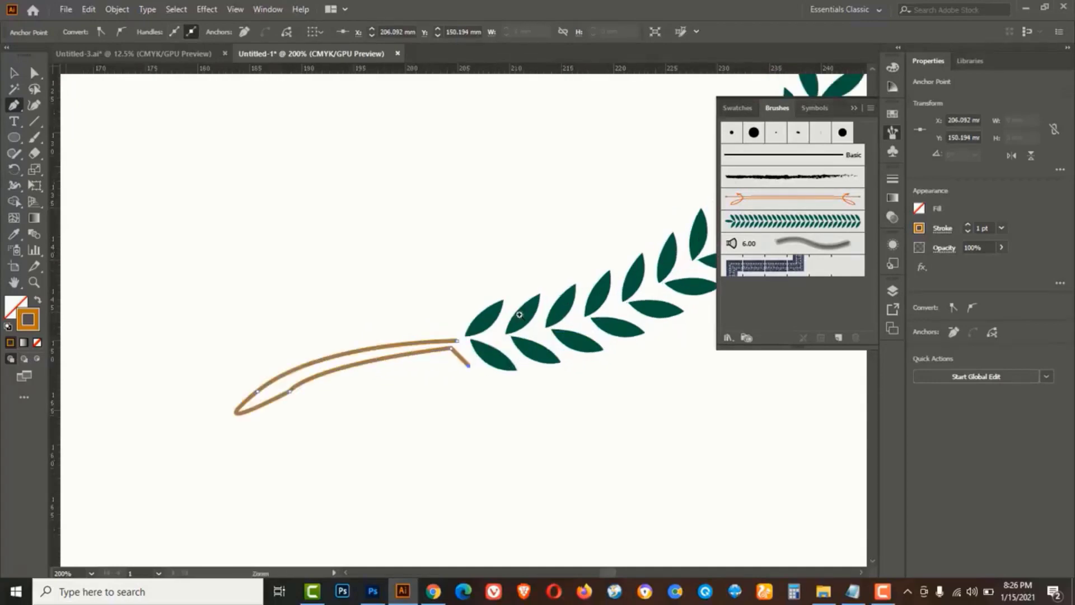
{"action": "left_click", "coordinate": [444, 325]}
{"action": "left_click", "coordinate": [462, 326]}
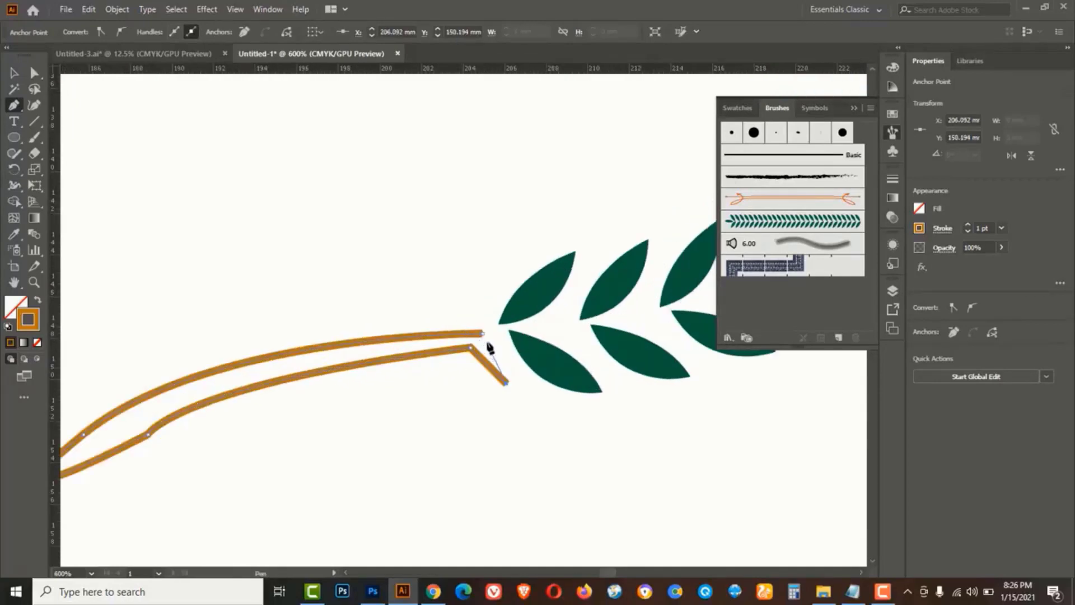
{"action": "left_click", "coordinate": [488, 343]}
{"action": "left_click", "coordinate": [498, 297]}
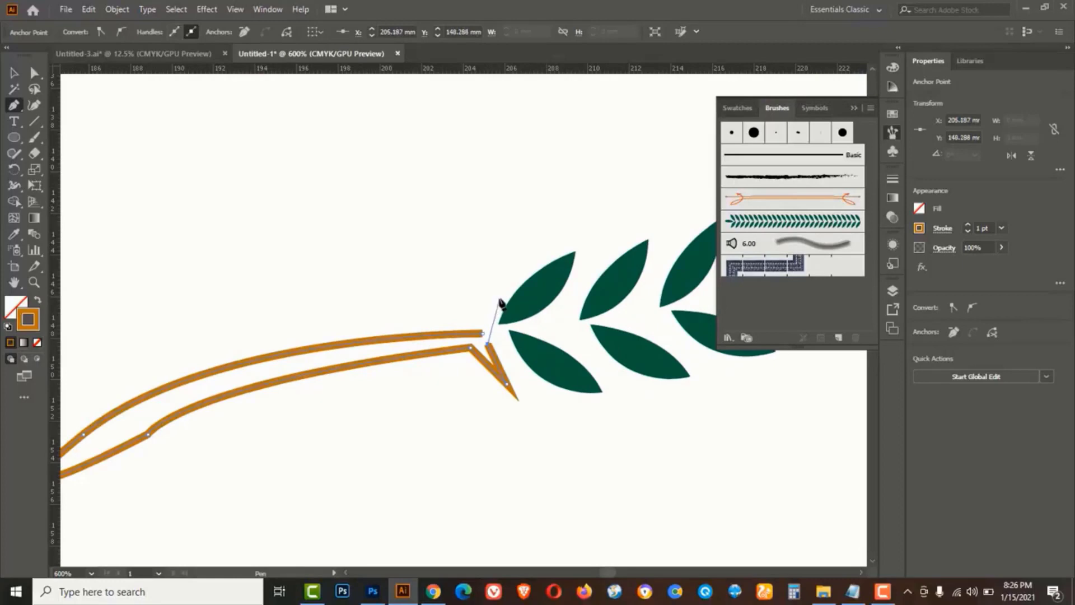
{"action": "left_click", "coordinate": [507, 271]}
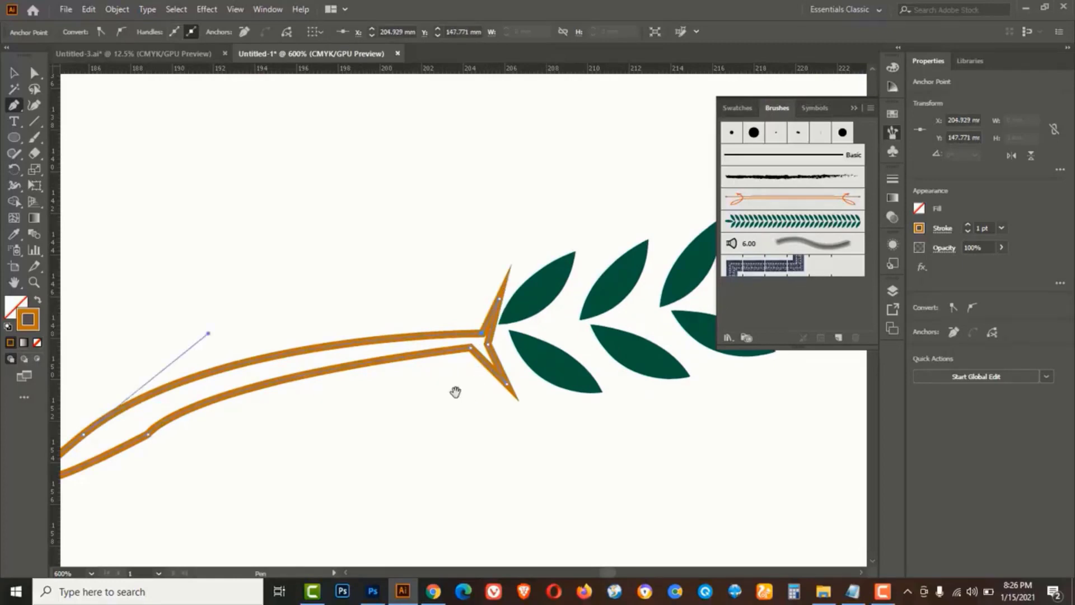
{"action": "left_click_drag", "start_coordinate": [425, 393], "coordinate": [547, 377]}
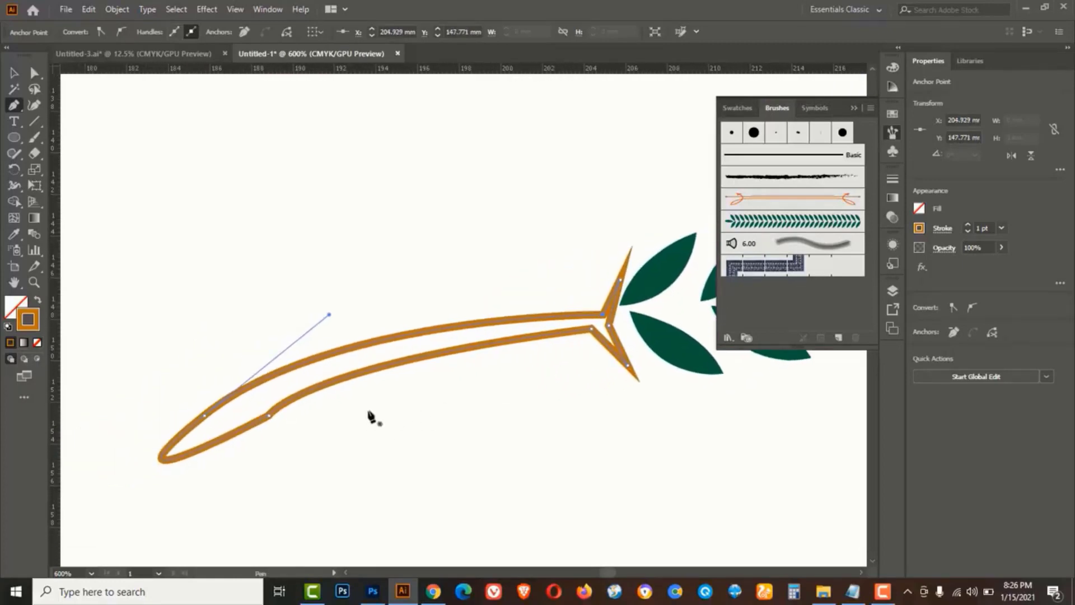
Smooth the stem's upper and lower edges by adjusting the direction handles of the anchor points near its tip
{"action": "left_click", "coordinate": [34, 73]}
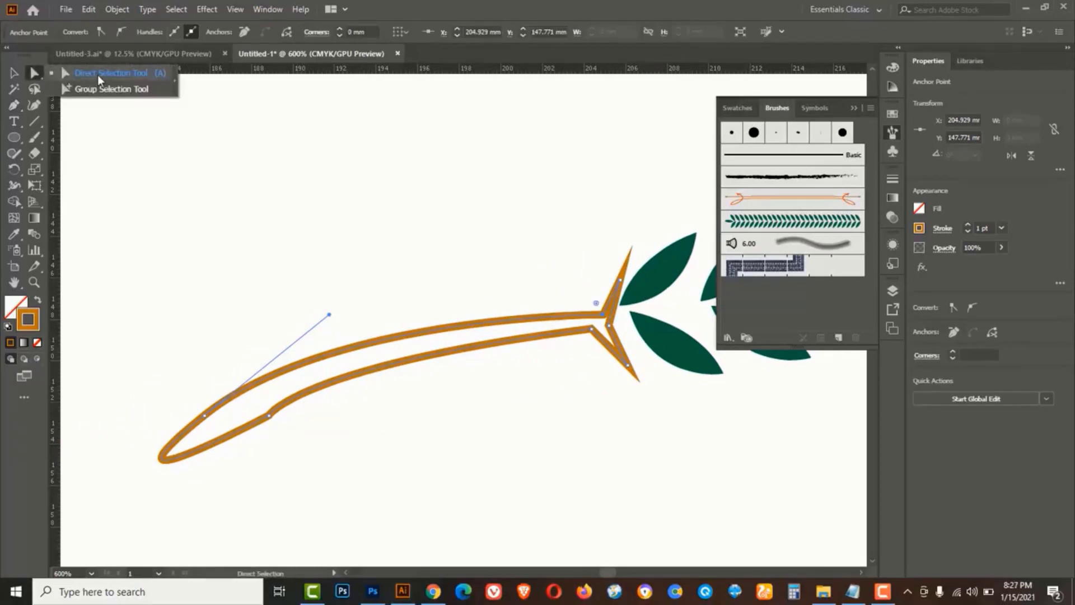
{"action": "left_click", "coordinate": [302, 367]}
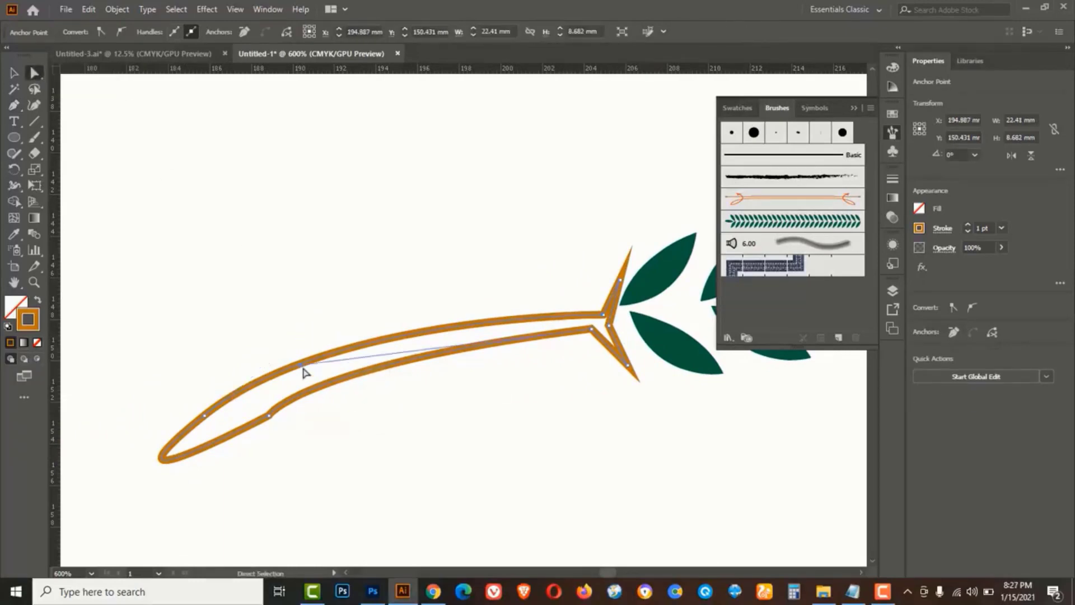
{"action": "left_click_drag", "start_coordinate": [301, 369], "coordinate": [398, 356]}
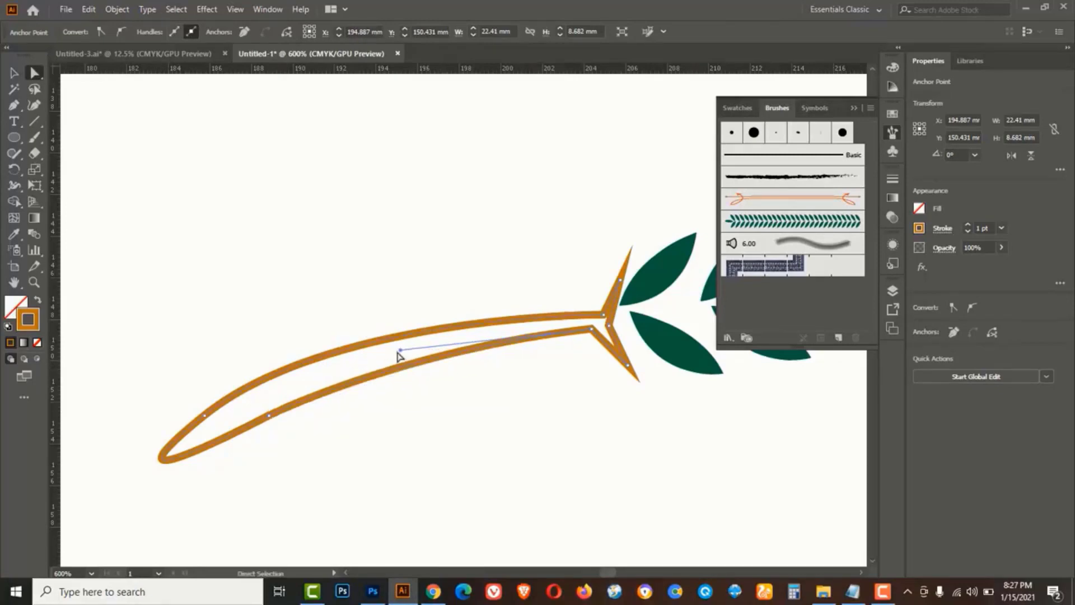
{"action": "left_click", "coordinate": [272, 374]}
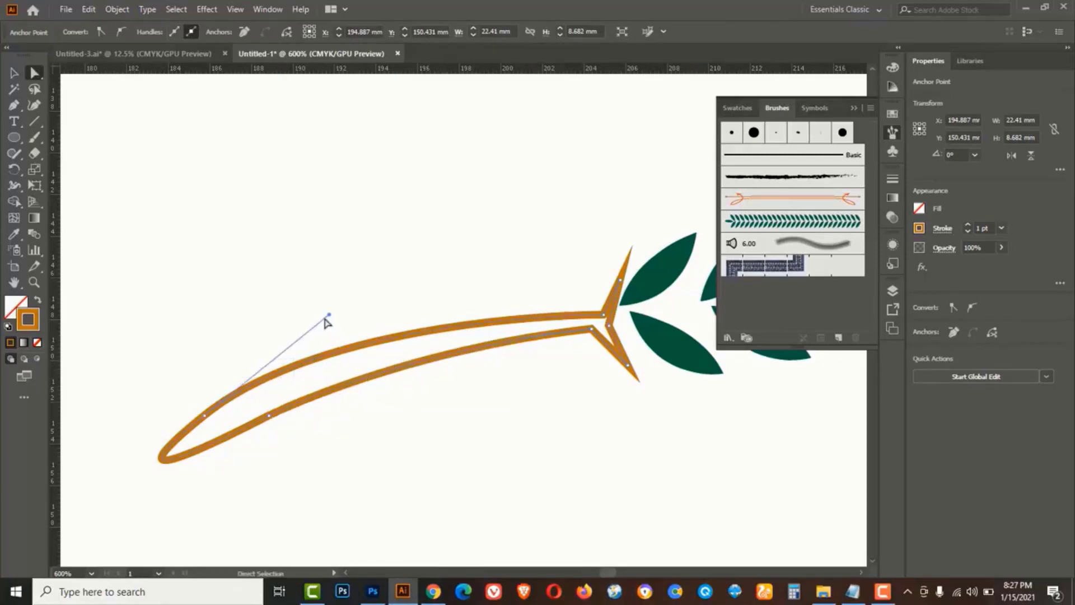
{"action": "left_click_drag", "start_coordinate": [329, 316], "coordinate": [347, 320]}
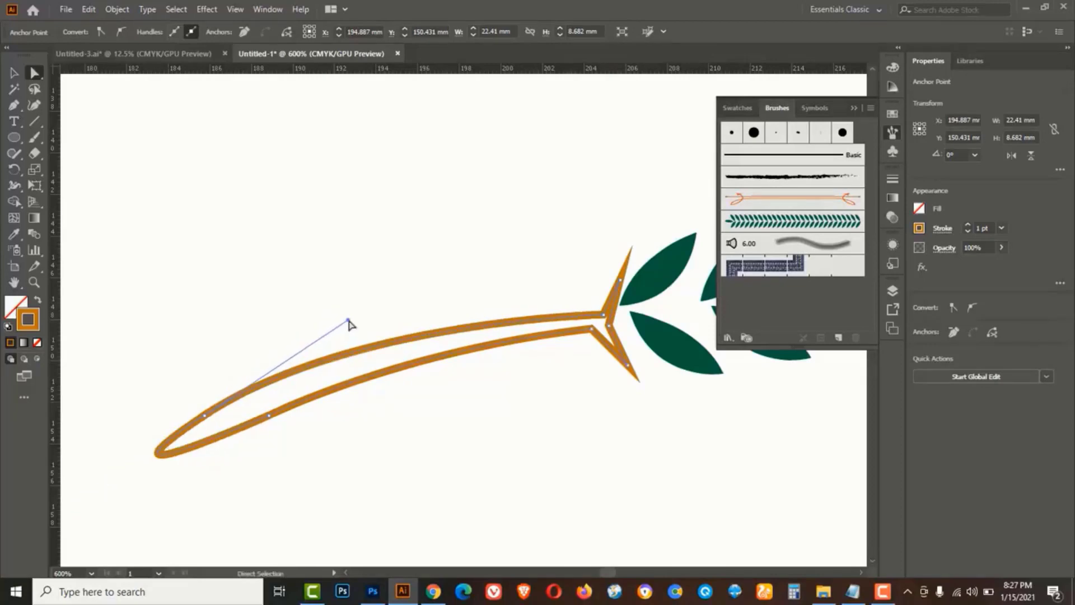
Remove the stem's stroke and fill it with green (C 97, M 22, Y 100, K 0)
{"action": "left_click", "coordinate": [441, 458], "text": "ctrl+alt"}
{"action": "left_click_drag", "start_coordinate": [639, 308], "coordinate": [555, 441]}
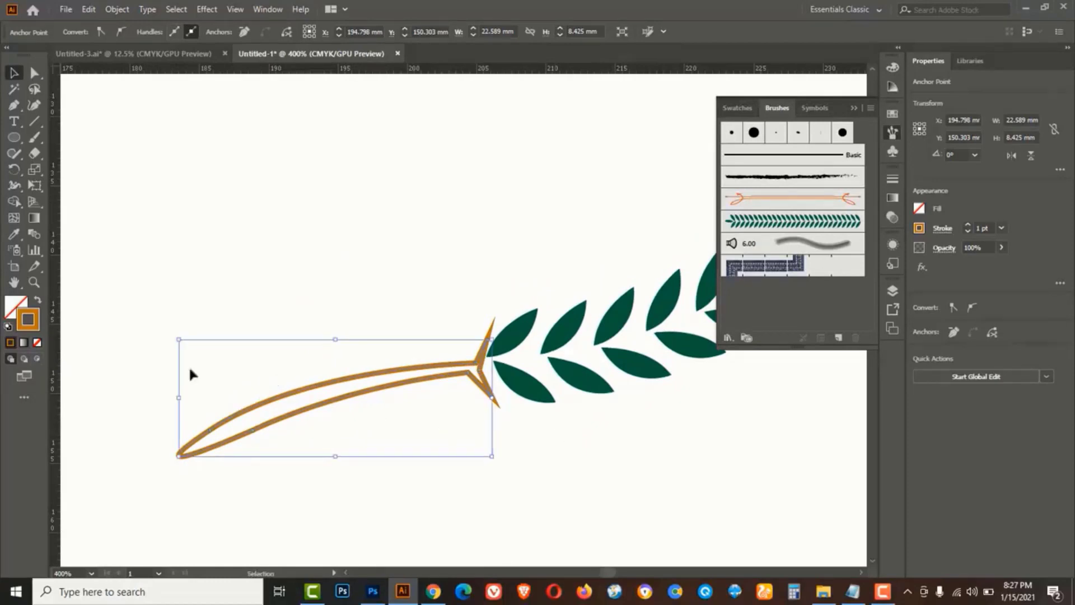
{"action": "left_click", "coordinate": [37, 343]}
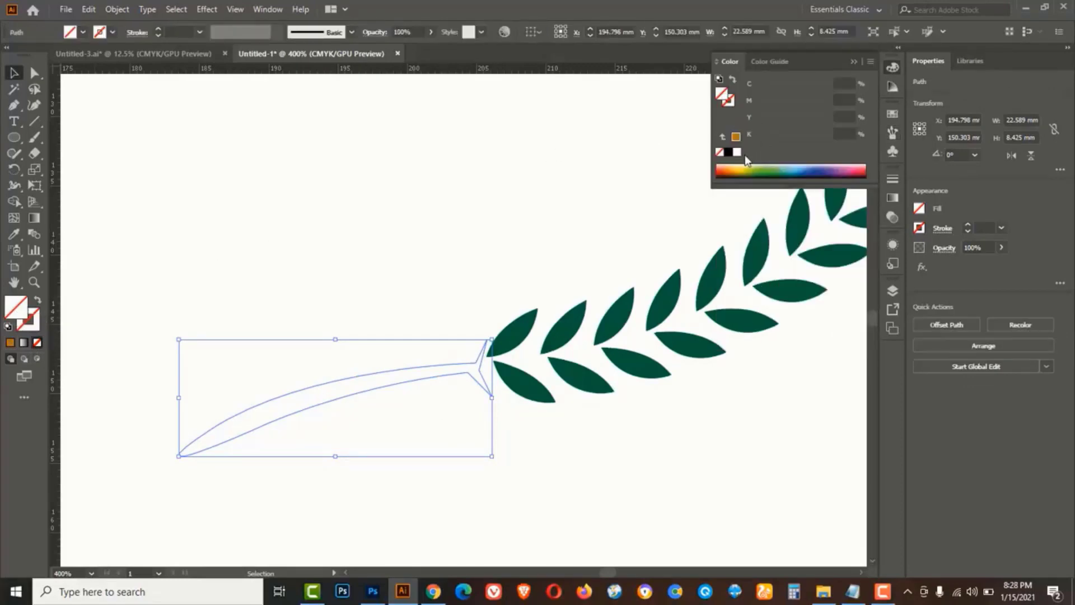
{"action": "left_click", "coordinate": [767, 167]}
{"action": "key", "text": "i"}
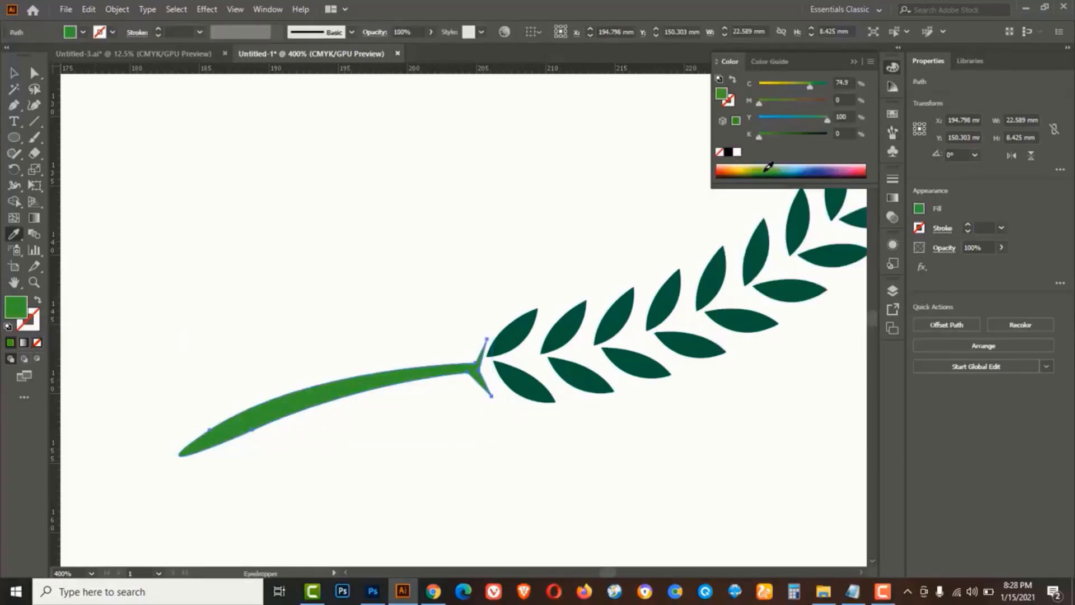
{"action": "left_click_drag", "start_coordinate": [808, 86], "coordinate": [825, 85]}
{"action": "left_click_drag", "start_coordinate": [765, 103], "coordinate": [771, 103]}
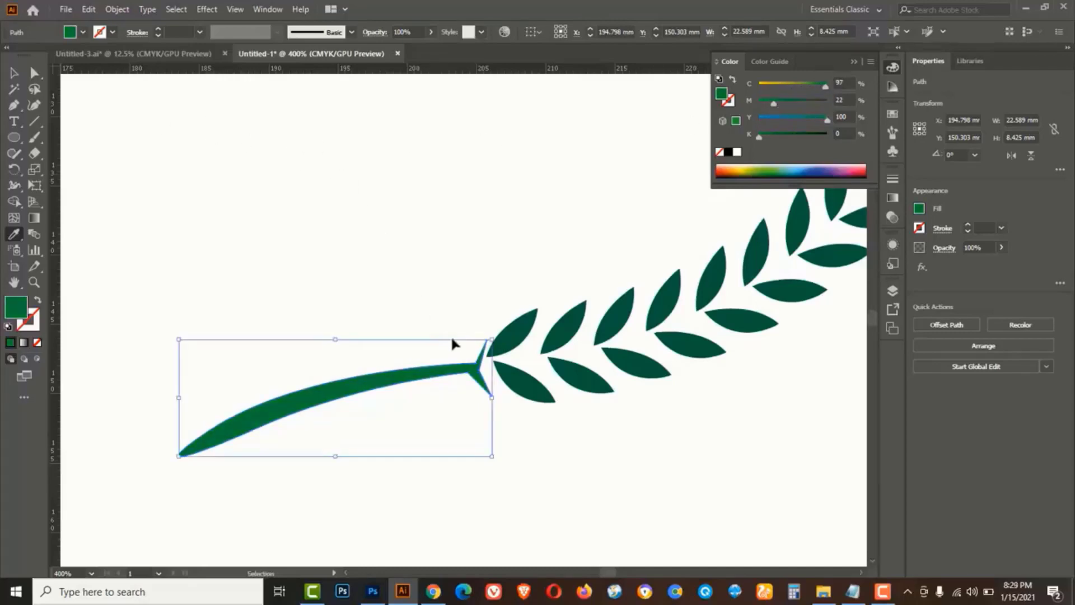
Reshape the stem's fork with Direct Selection, moving its lower tip outward and its inner corner points back to spread and slim the prongs
{"action": "left_click", "coordinate": [482, 365], "text": "ctrl"}
{"action": "left_click", "coordinate": [446, 311], "text": "ctrl"}
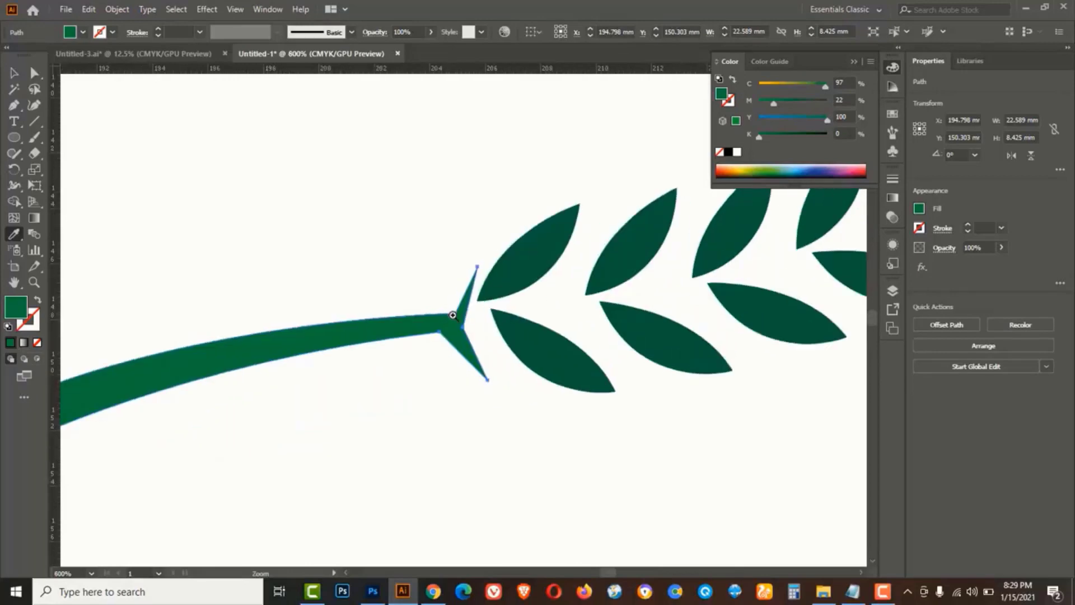
{"action": "left_click", "coordinate": [452, 314], "text": "ctrl"}
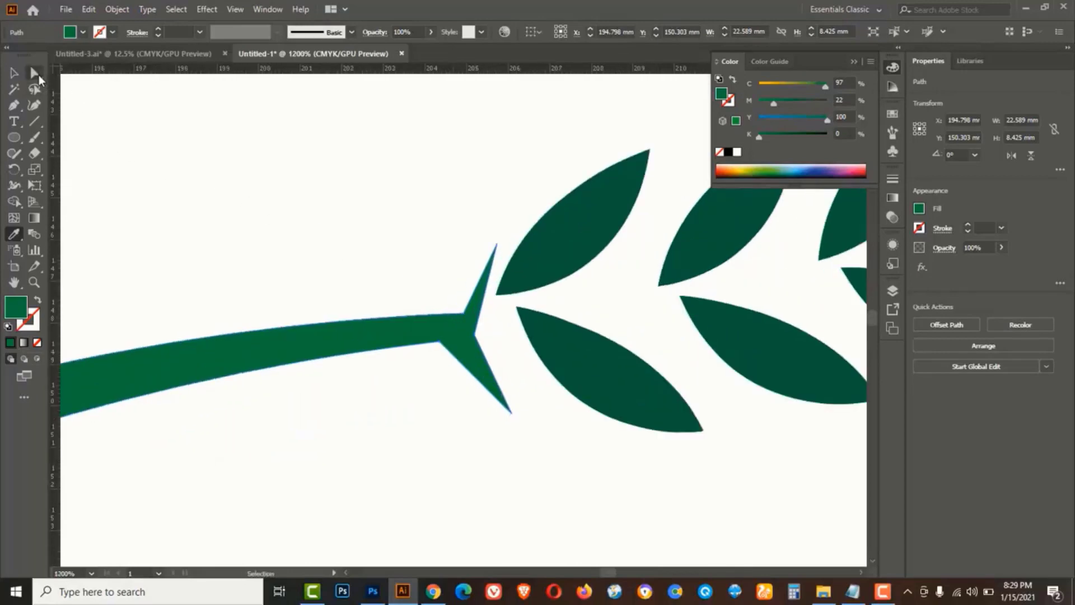
{"action": "left_click_drag", "start_coordinate": [34, 73], "coordinate": [72, 77]}
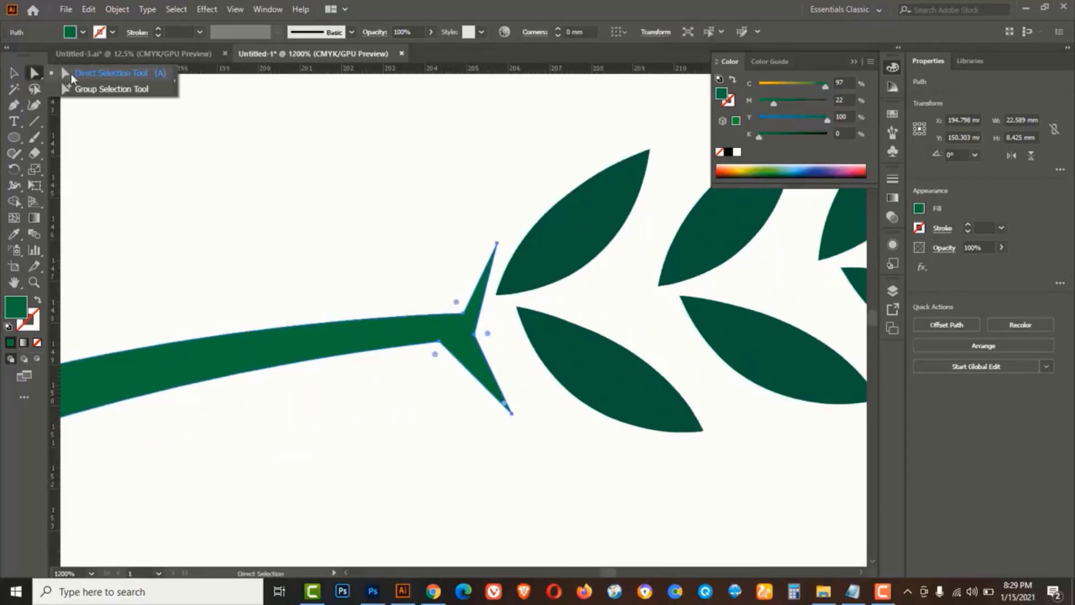
{"action": "left_click", "coordinate": [106, 79]}
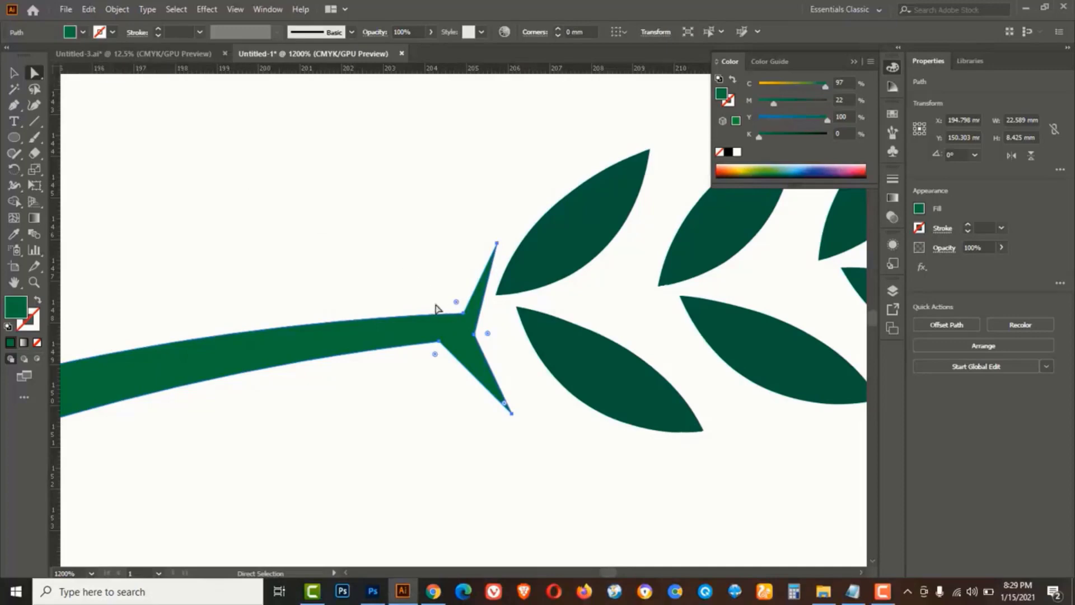
{"action": "left_click_drag", "start_coordinate": [435, 290], "coordinate": [465, 323]}
{"action": "left_click", "coordinate": [511, 415]}
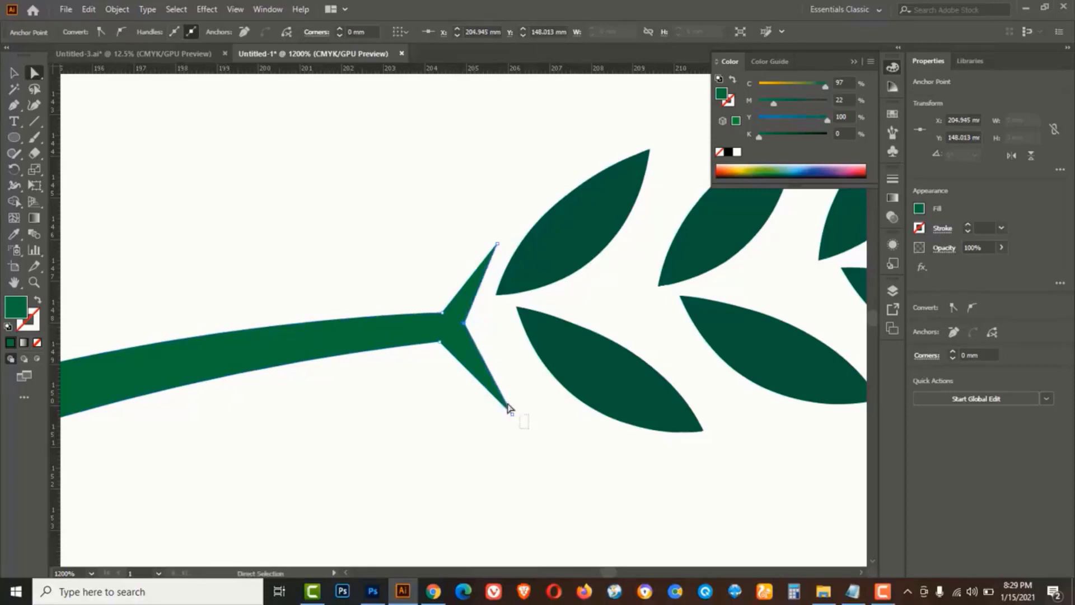
{"action": "left_click_drag", "start_coordinate": [511, 415], "coordinate": [530, 404]}
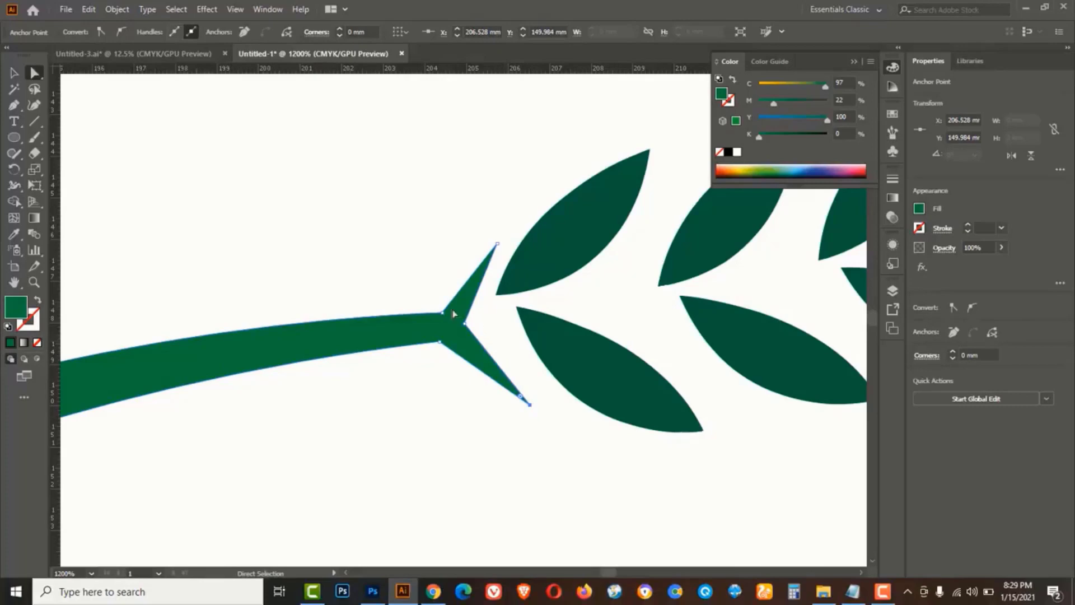
{"action": "left_click_drag", "start_coordinate": [442, 316], "coordinate": [429, 321]}
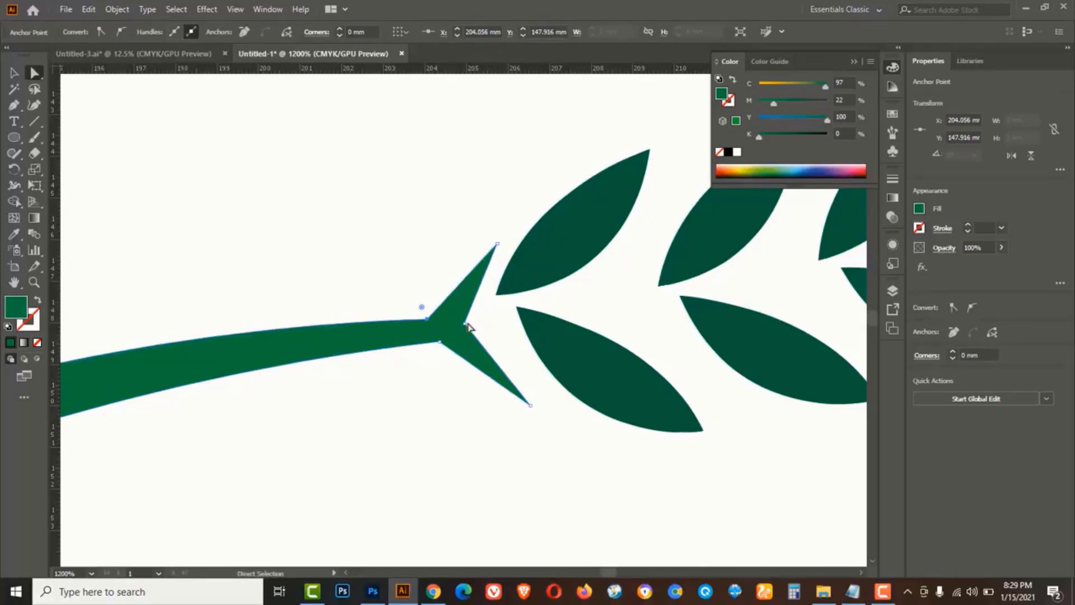
{"action": "left_click_drag", "start_coordinate": [479, 320], "coordinate": [451, 325]}
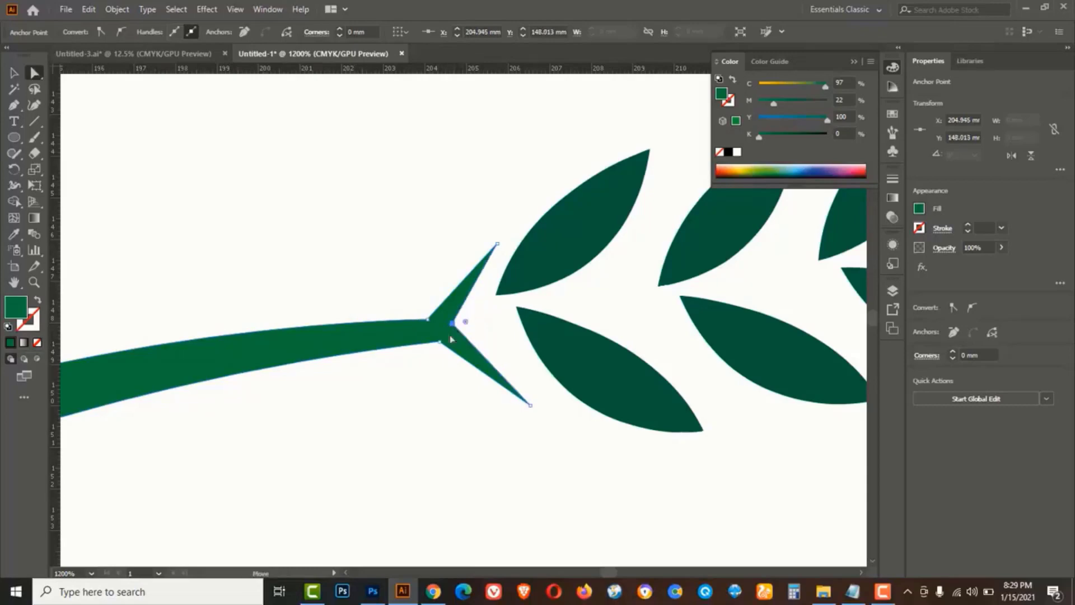
Group the leaf arc and the forked stem into one branch
{"action": "left_click", "coordinate": [446, 384], "text": "ctrl+alt"}
{"action": "left_click", "coordinate": [447, 385], "text": "ctrl+alt"}
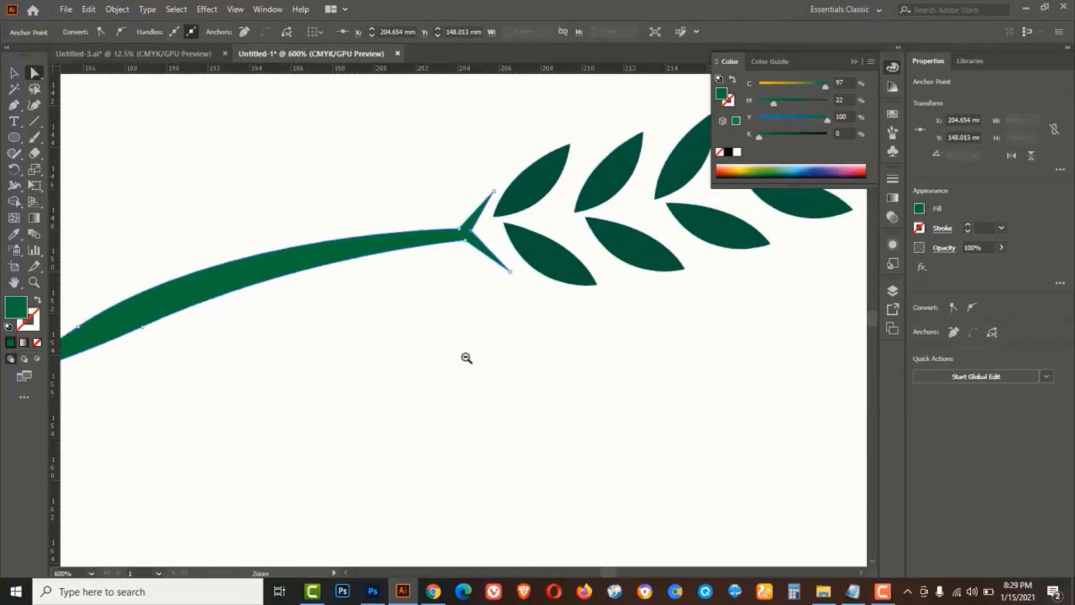
{"action": "left_click", "coordinate": [467, 353], "text": "ctrl+alt"}
{"action": "left_click", "coordinate": [467, 352], "text": "ctrl+alt"}
{"action": "left_click", "coordinate": [480, 341], "text": "ctrl+alt"}
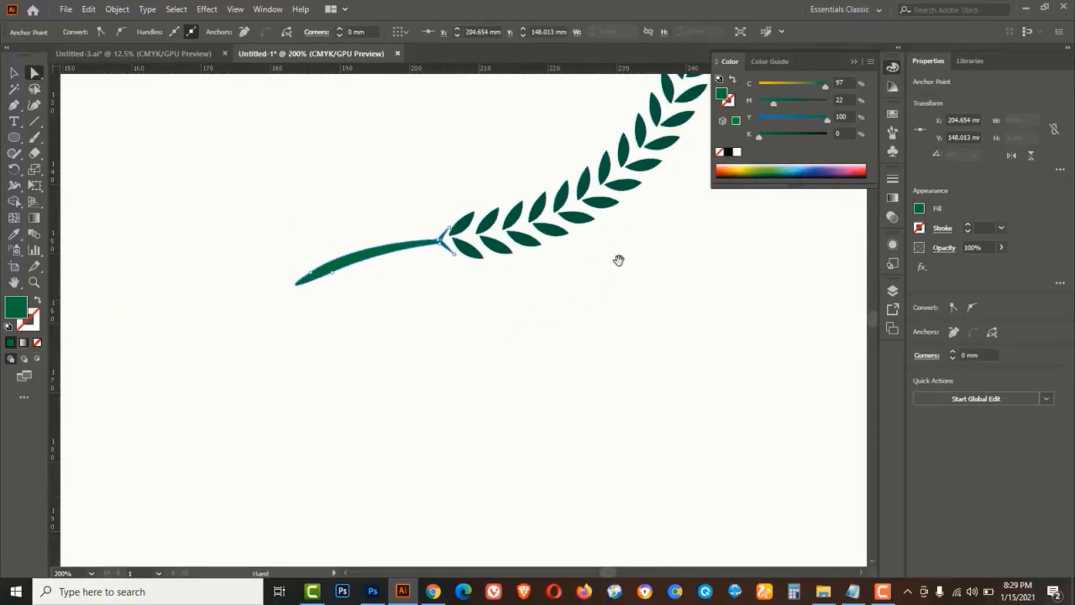
{"action": "left_click_drag", "start_coordinate": [620, 259], "coordinate": [606, 370]}
{"action": "left_click_drag", "start_coordinate": [577, 420], "coordinate": [557, 442]}
{"action": "key", "text": "ctrl+space"}
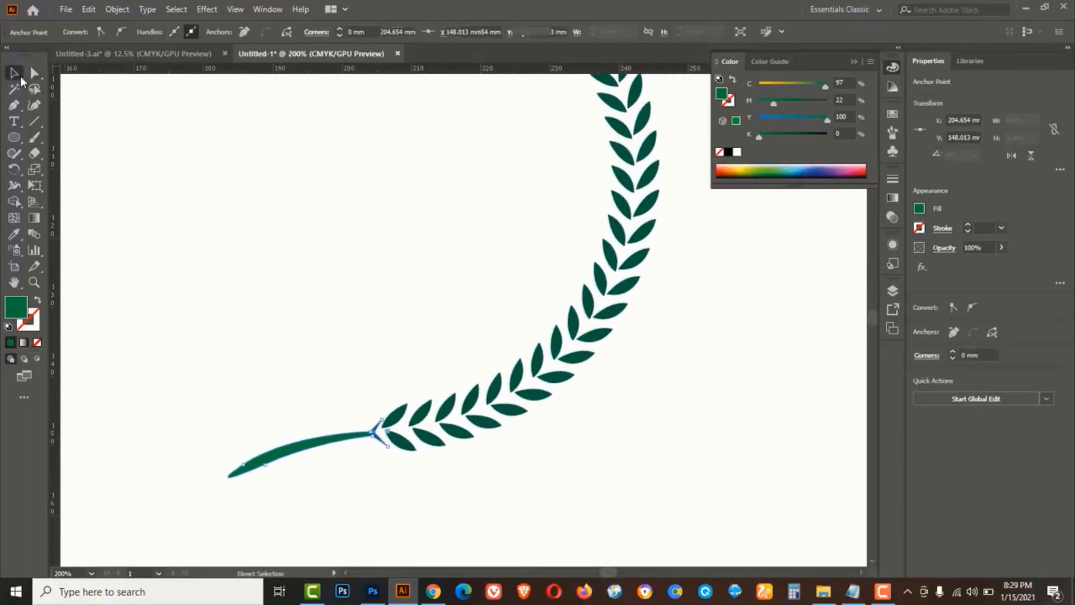
{"action": "left_click", "coordinate": [516, 291], "text": "ctrl+alt"}
{"action": "left_click", "coordinate": [515, 289], "text": "ctrl+alt"}
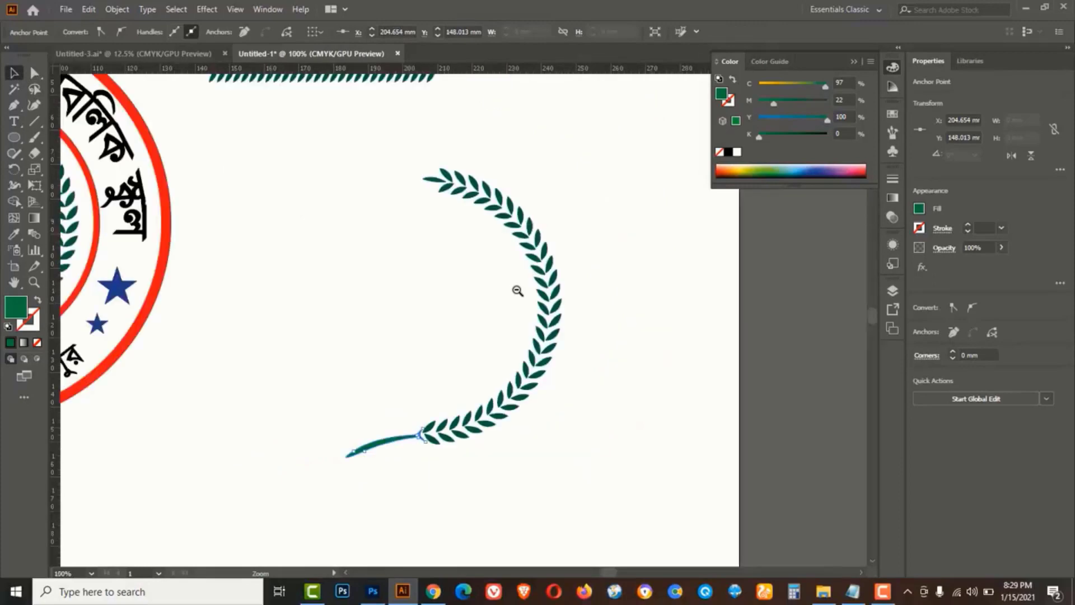
{"action": "left_click_drag", "start_coordinate": [250, 144], "coordinate": [663, 495]}
{"action": "key", "text": "ctrl+g"}
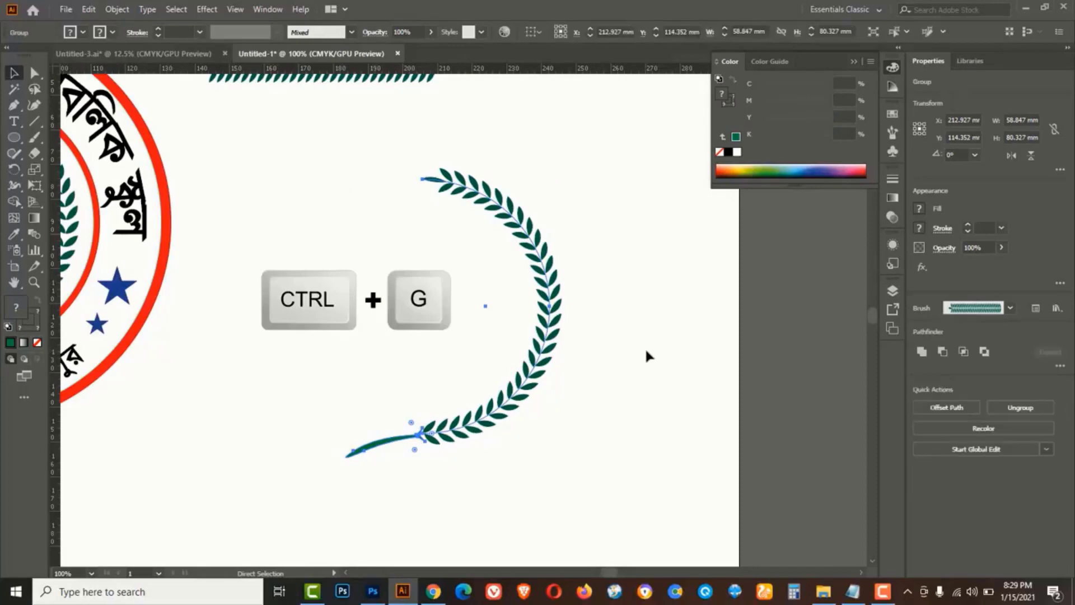
{"action": "left_click", "coordinate": [648, 353]}
Reflect a duplicate of the branch across the vertical axis and place it opposite the original so the two stems cross
{"action": "left_click_drag", "start_coordinate": [546, 351], "coordinate": [403, 367]}
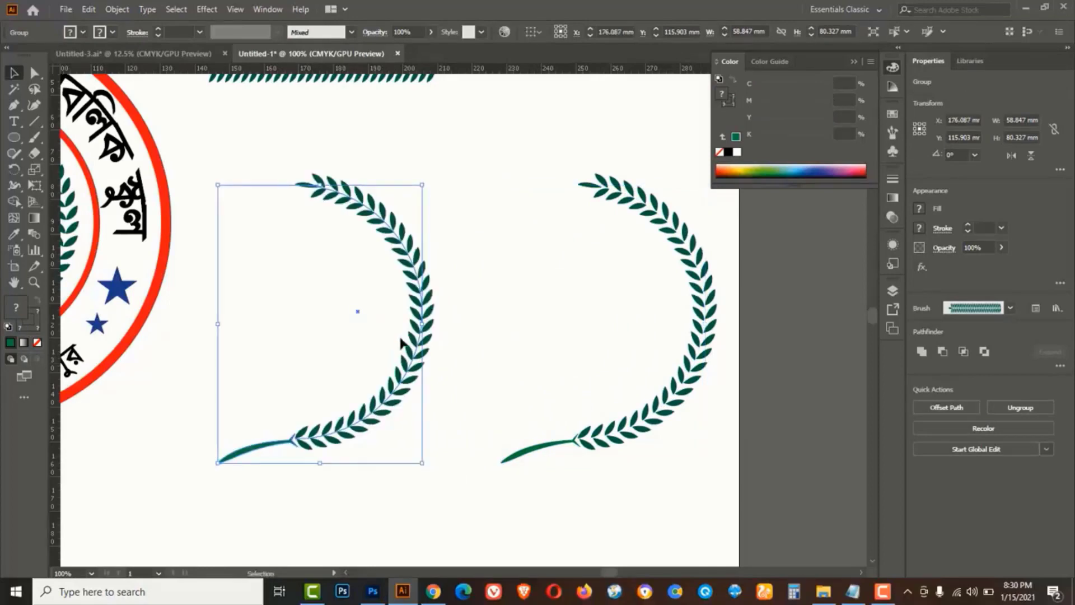
{"action": "right_click", "coordinate": [401, 367]}
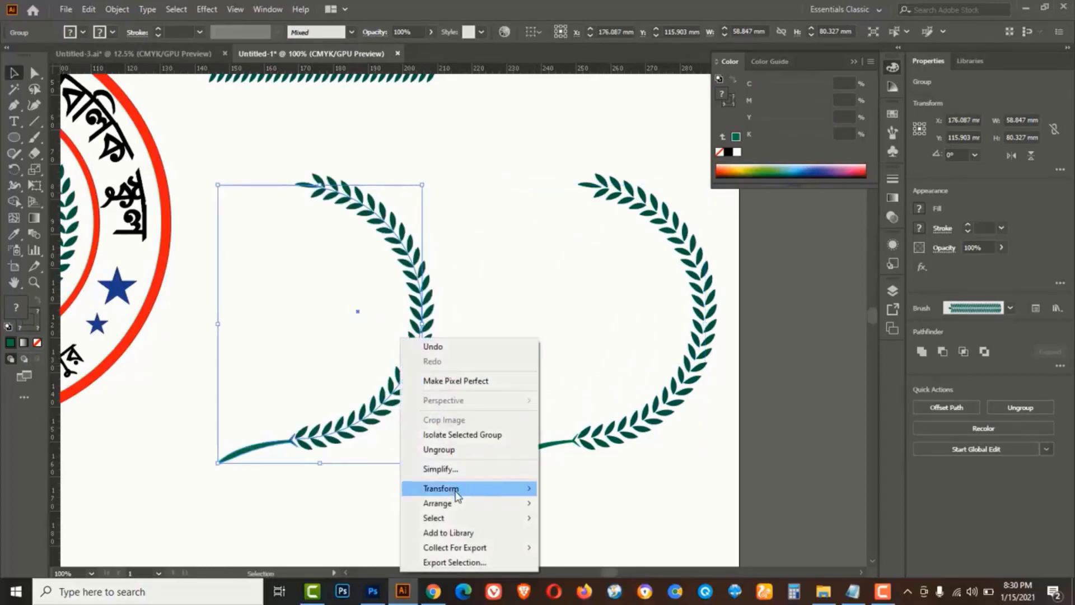
{"action": "mouse_move", "coordinate": [456, 494]}
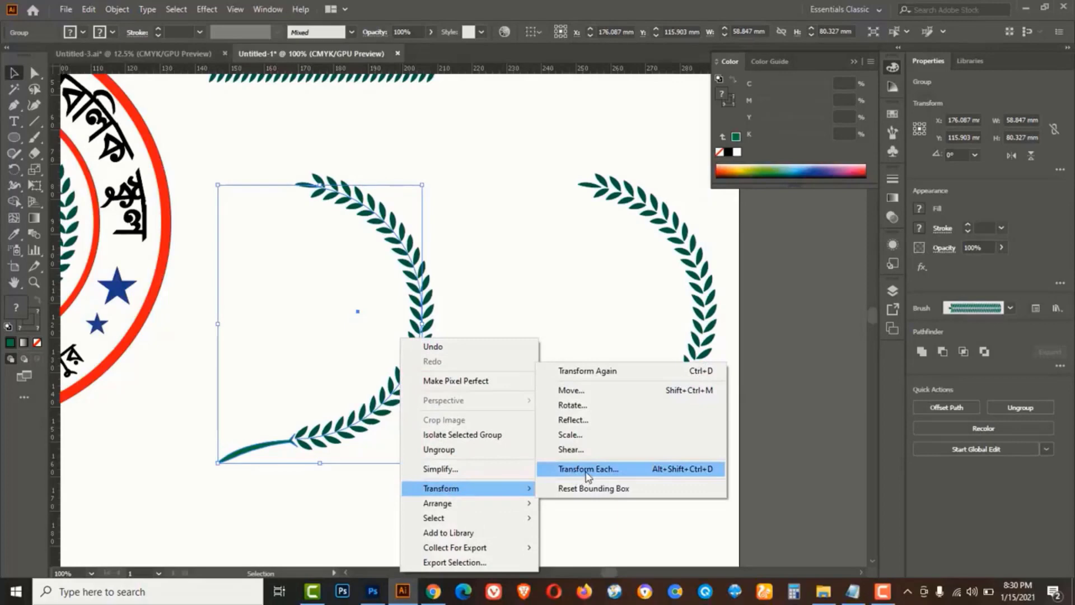
{"action": "left_click", "coordinate": [583, 420]}
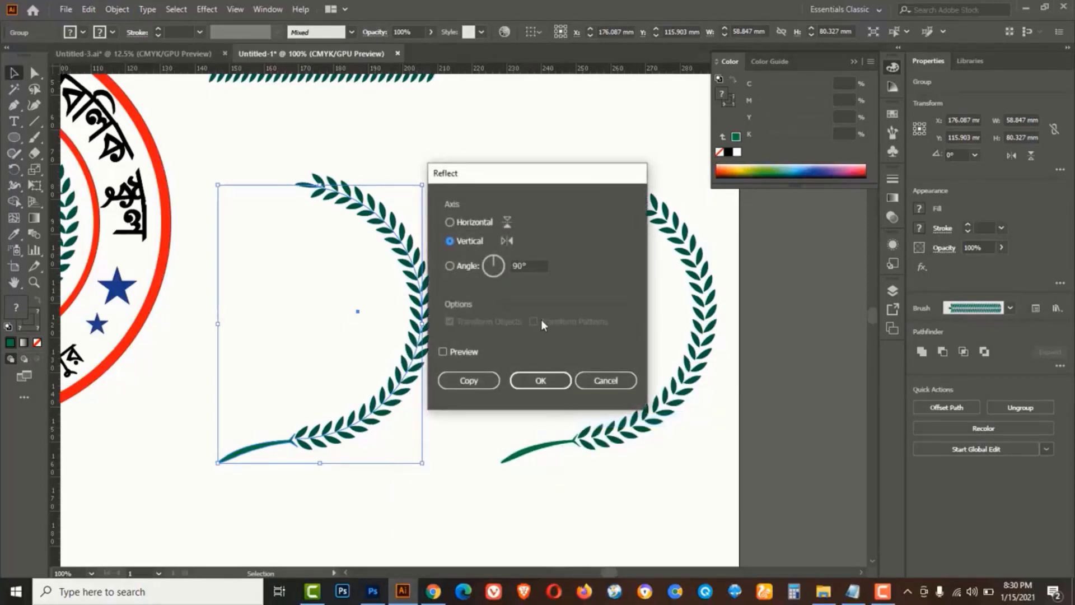
{"action": "left_click", "coordinate": [541, 382]}
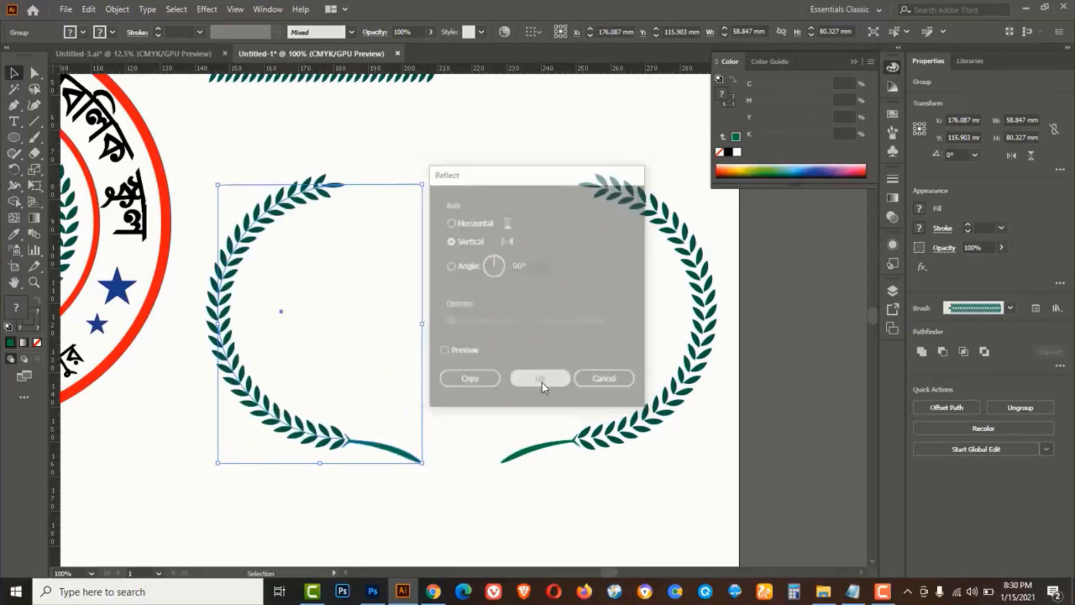
{"action": "left_click_drag", "start_coordinate": [230, 310], "coordinate": [378, 324]}
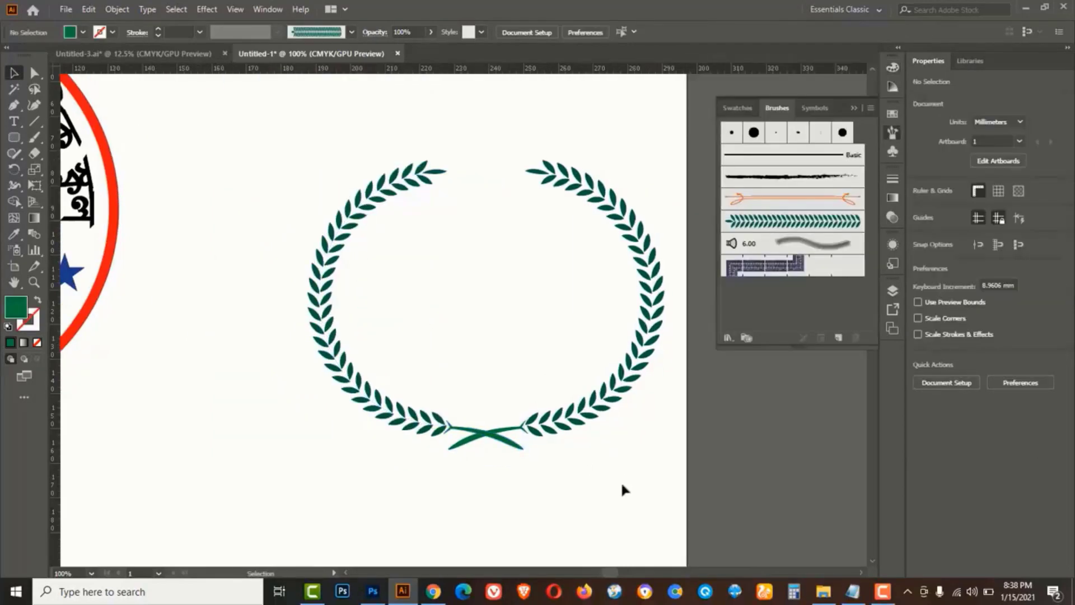
Draw a rectangle about 49 mm wide and 51 mm high beside the wreath's lower part, with the leaf art brush as stroke and no fill
{"action": "left_click_drag", "start_coordinate": [594, 484], "coordinate": [580, 355]}
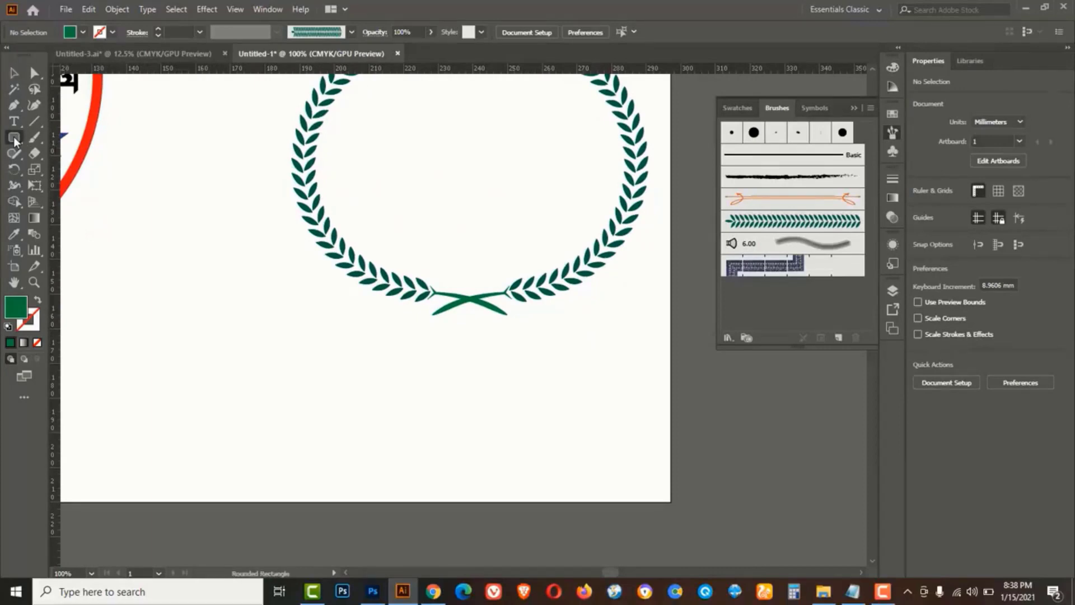
{"action": "left_click_drag", "start_coordinate": [15, 140], "coordinate": [59, 137]}
{"action": "left_click_drag", "start_coordinate": [112, 257], "coordinate": [281, 431]}
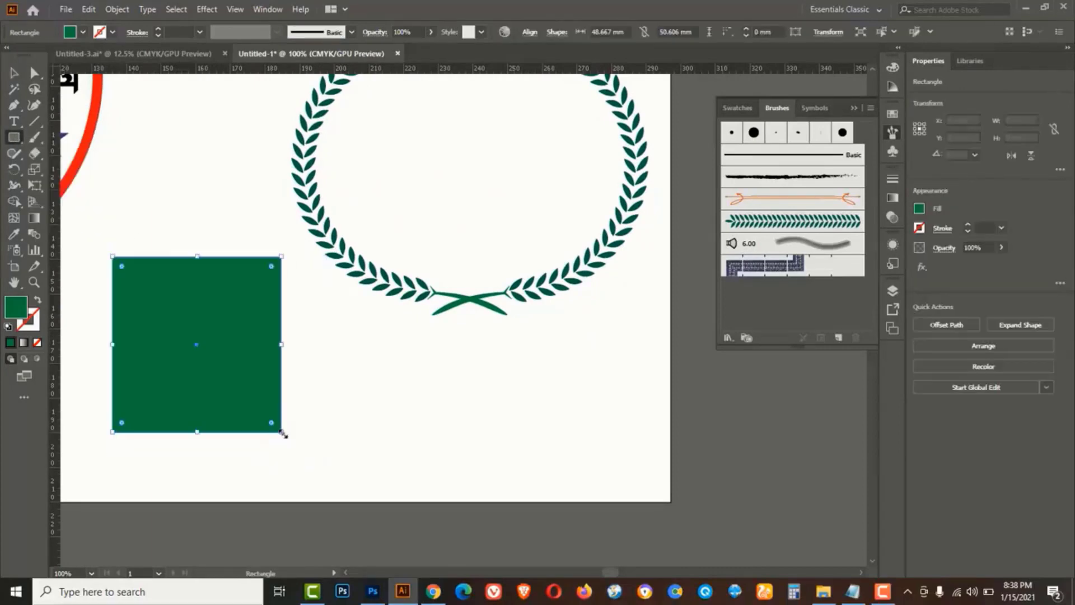
{"action": "left_click", "coordinate": [767, 223]}
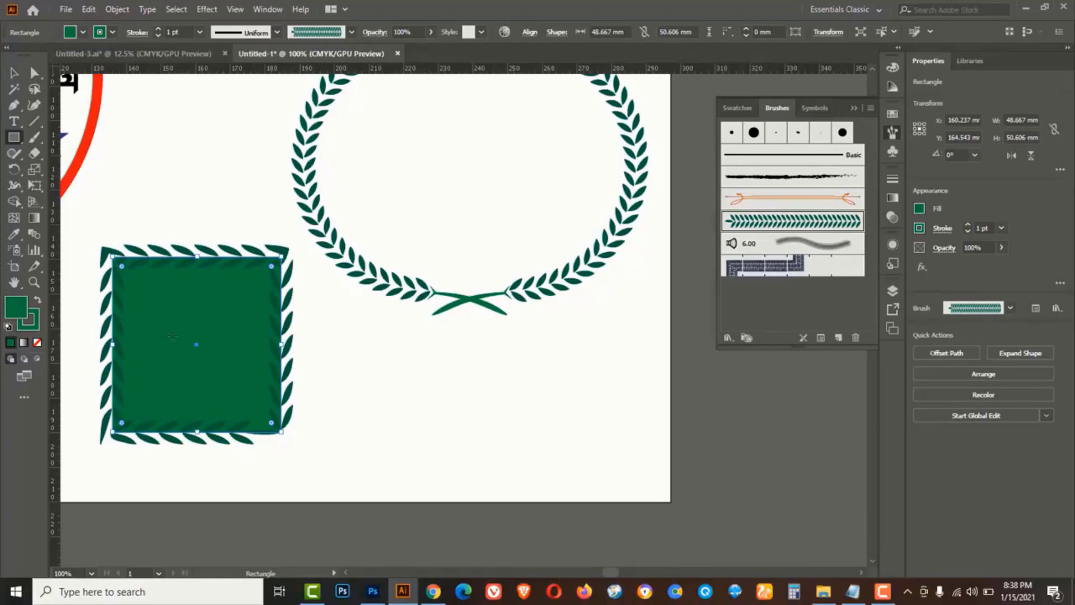
{"action": "left_click", "coordinate": [38, 343]}
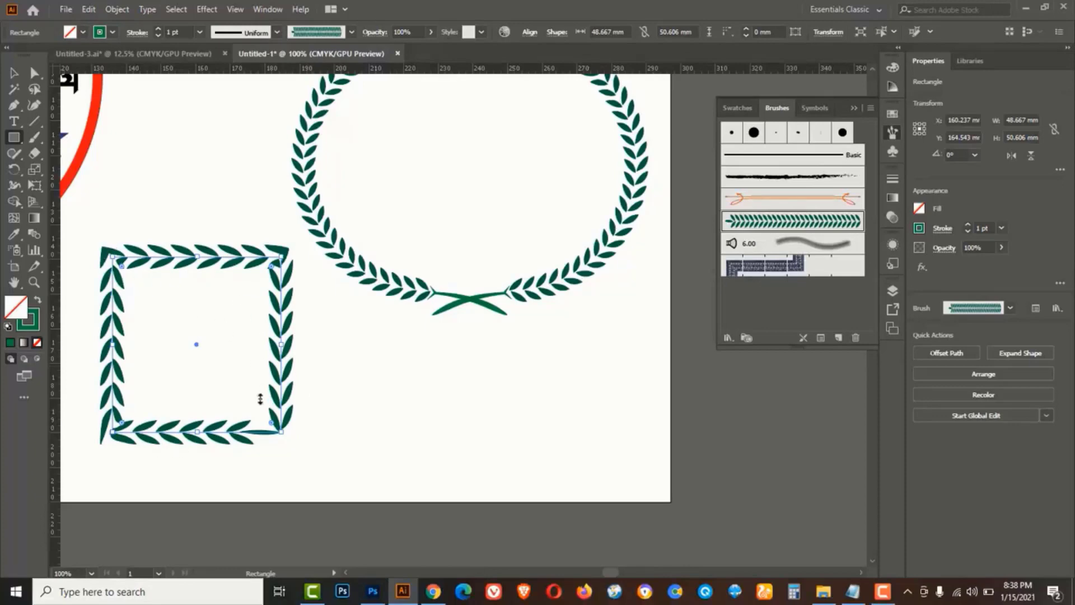
{"action": "left_click", "coordinate": [14, 74]}
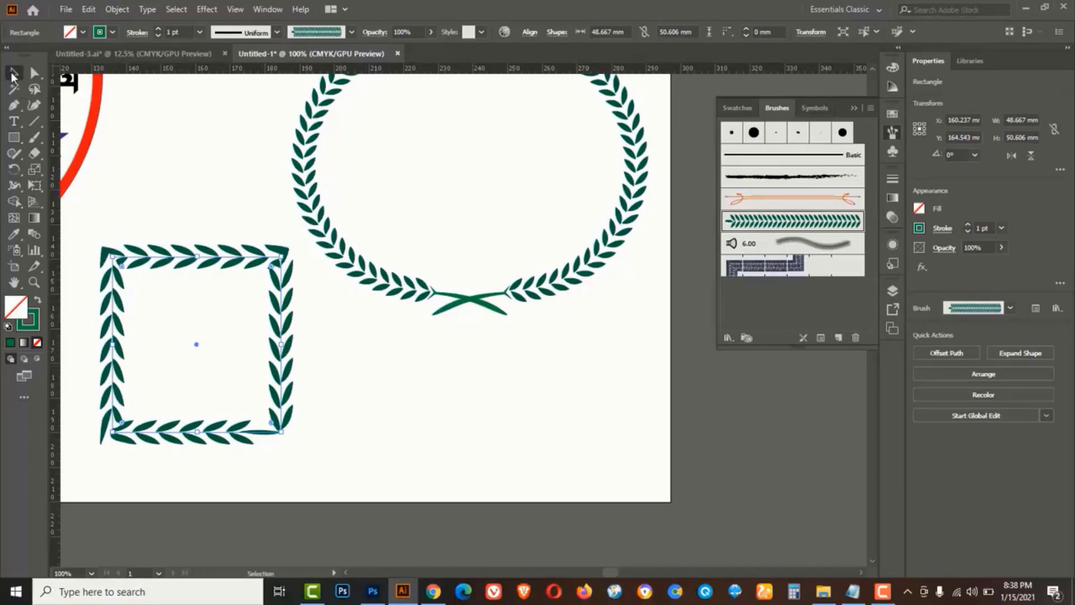
Draw an angular S-shaped open path about 31 mm wide and 34 mm high below the wreath with the Pen tool and apply the leaf art brush
{"action": "left_click", "coordinate": [15, 106]}
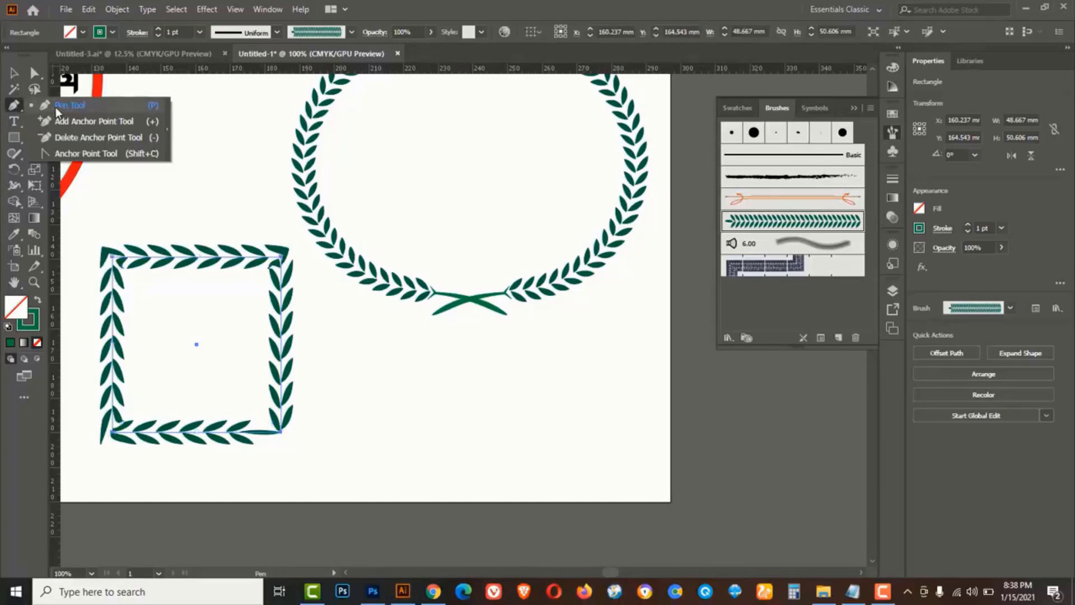
{"action": "left_click", "coordinate": [561, 356]}
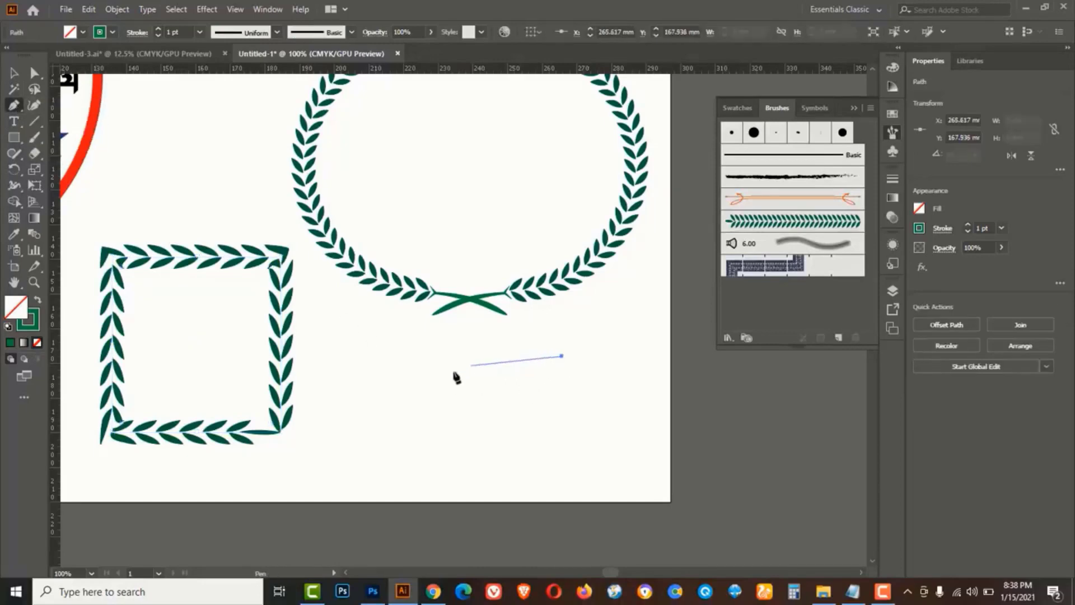
{"action": "left_click", "coordinate": [460, 355]}
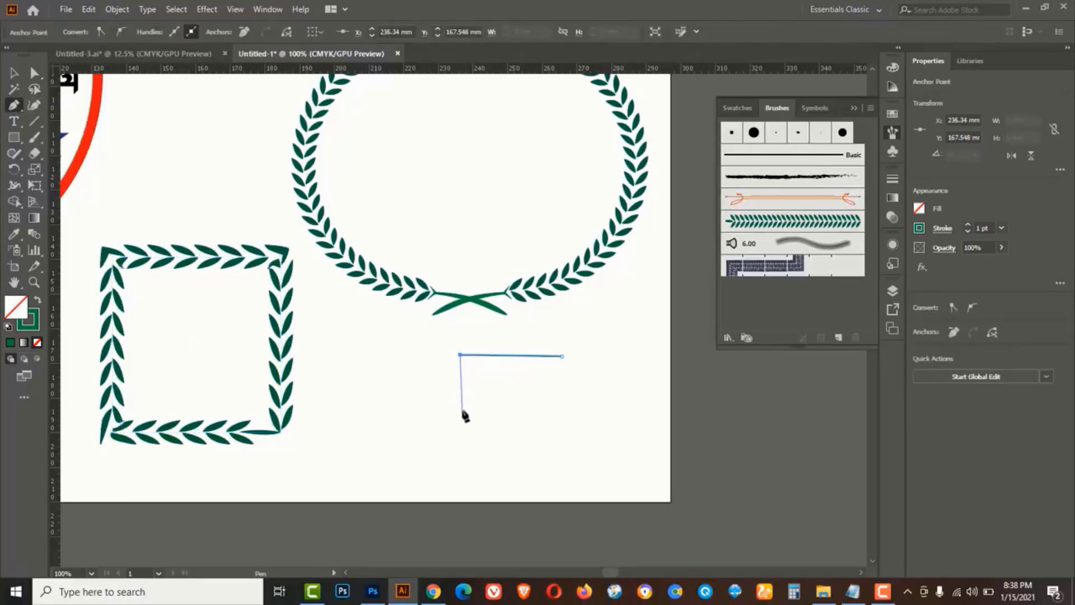
{"action": "left_click", "coordinate": [462, 410]}
{"action": "left_click", "coordinate": [554, 408]}
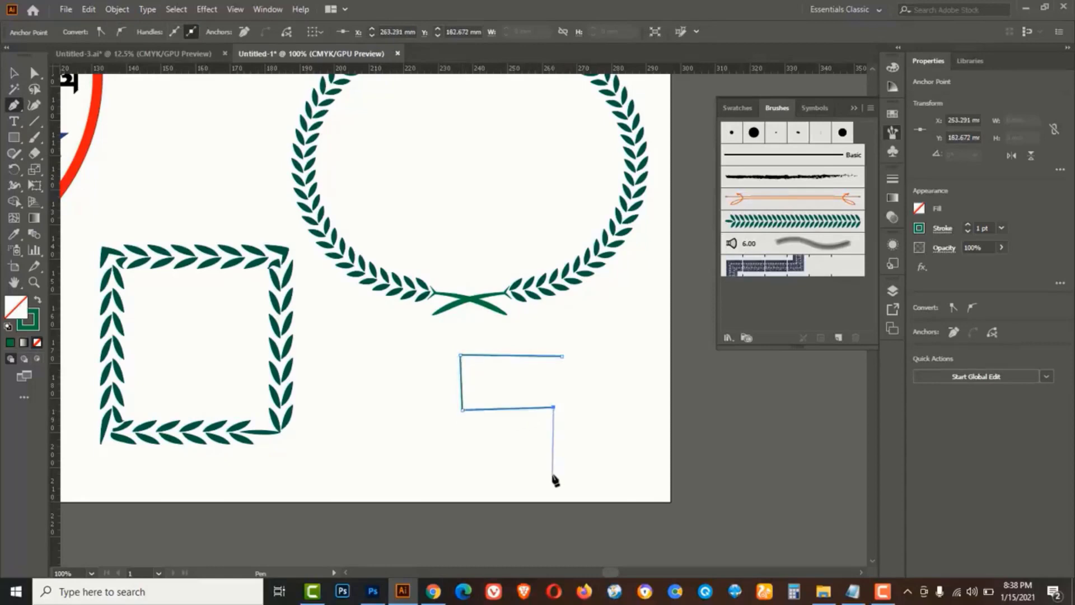
{"action": "left_click", "coordinate": [552, 473]}
{"action": "left_click", "coordinate": [454, 470]}
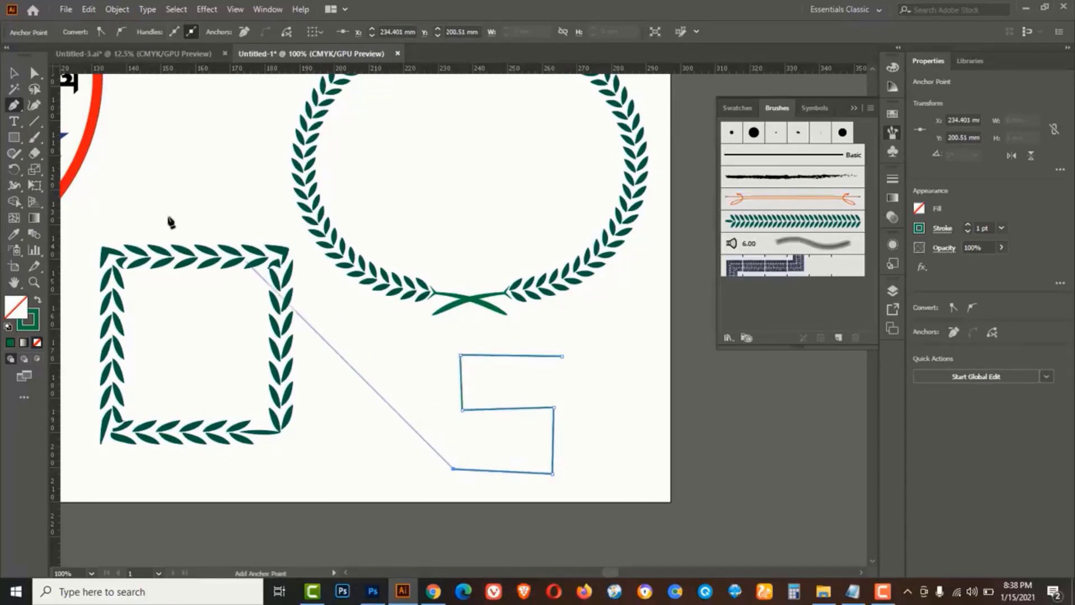
{"action": "left_click", "coordinate": [14, 72]}
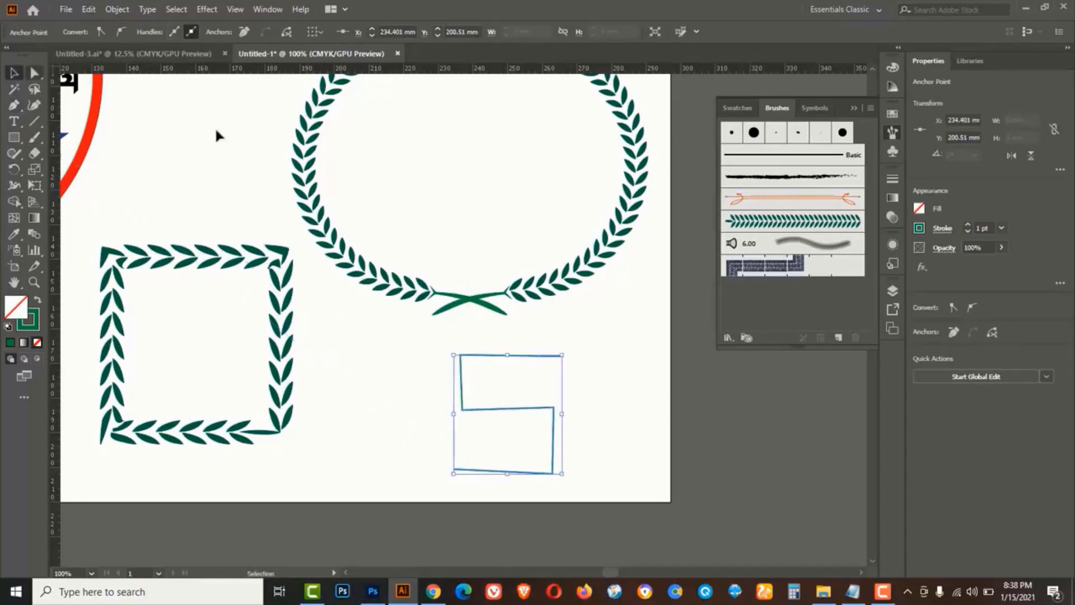
{"action": "left_click", "coordinate": [767, 223]}
{"action": "left_click", "coordinate": [586, 369]}
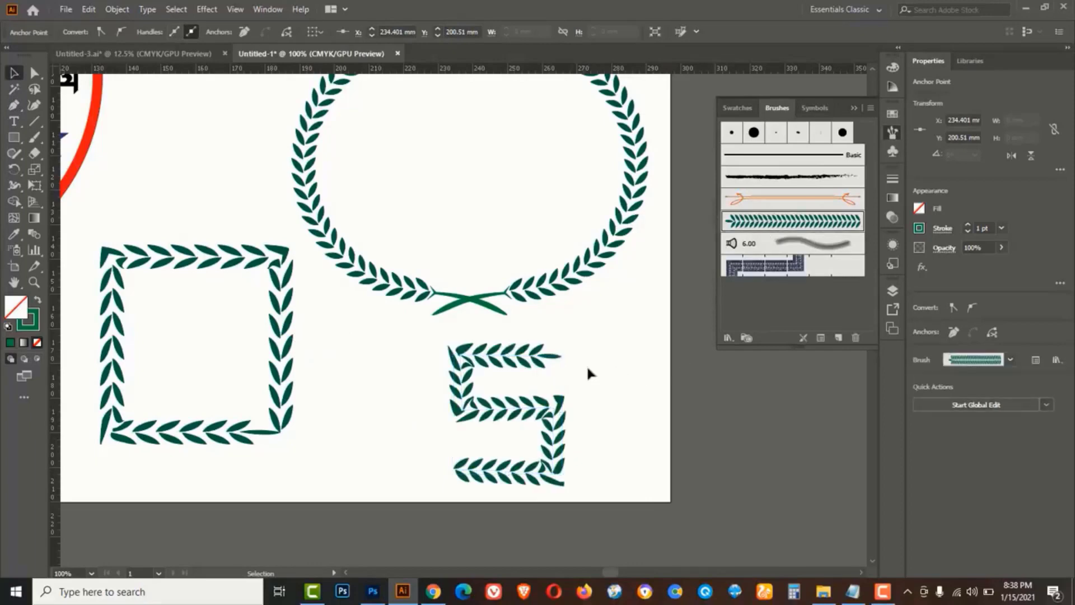
Try the rough charcoal-style art brush on the S-shaped path and replace it with the dark blue border pattern brush
{"action": "left_click", "coordinate": [473, 459]}
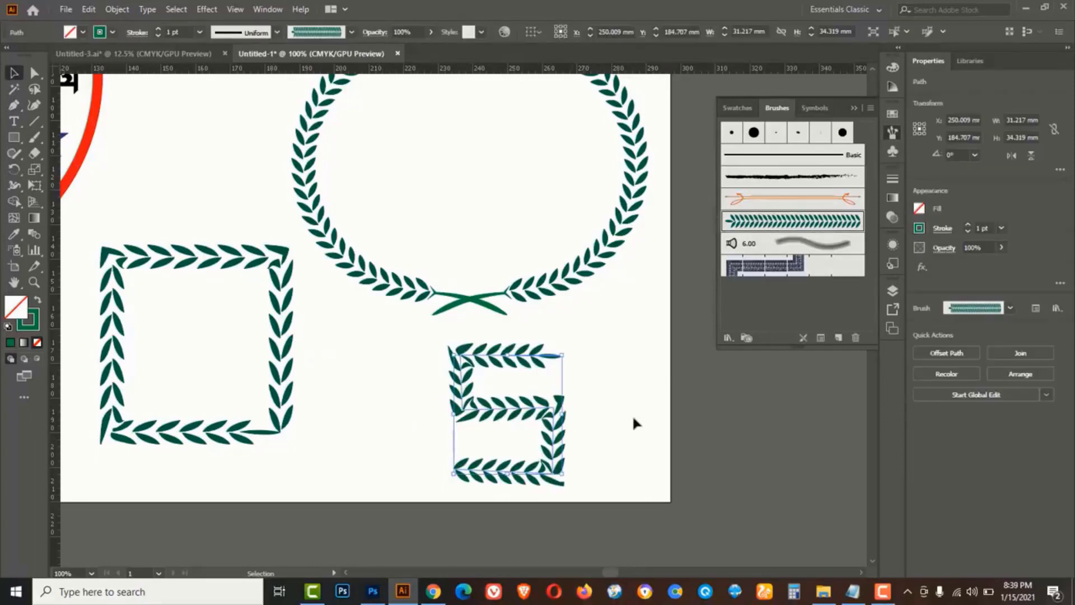
{"action": "left_click", "coordinate": [802, 177]}
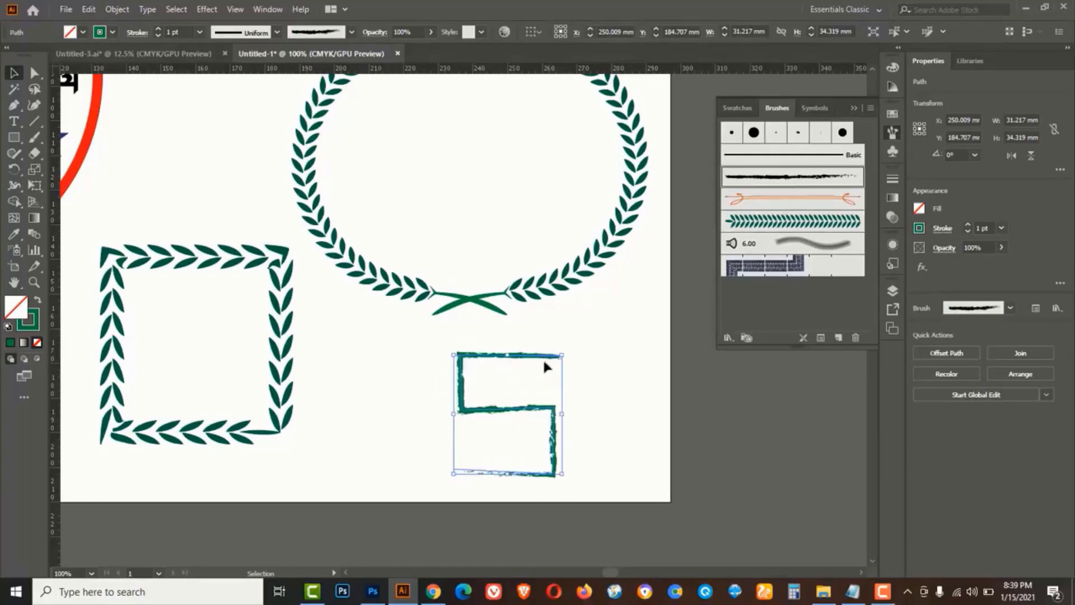
{"action": "left_click", "coordinate": [793, 267]}
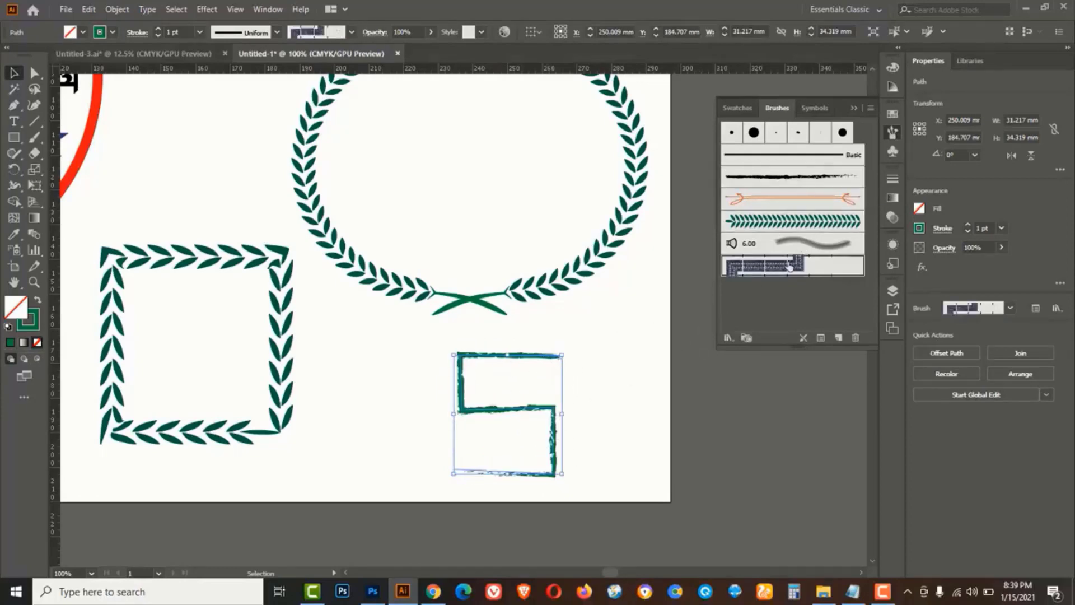